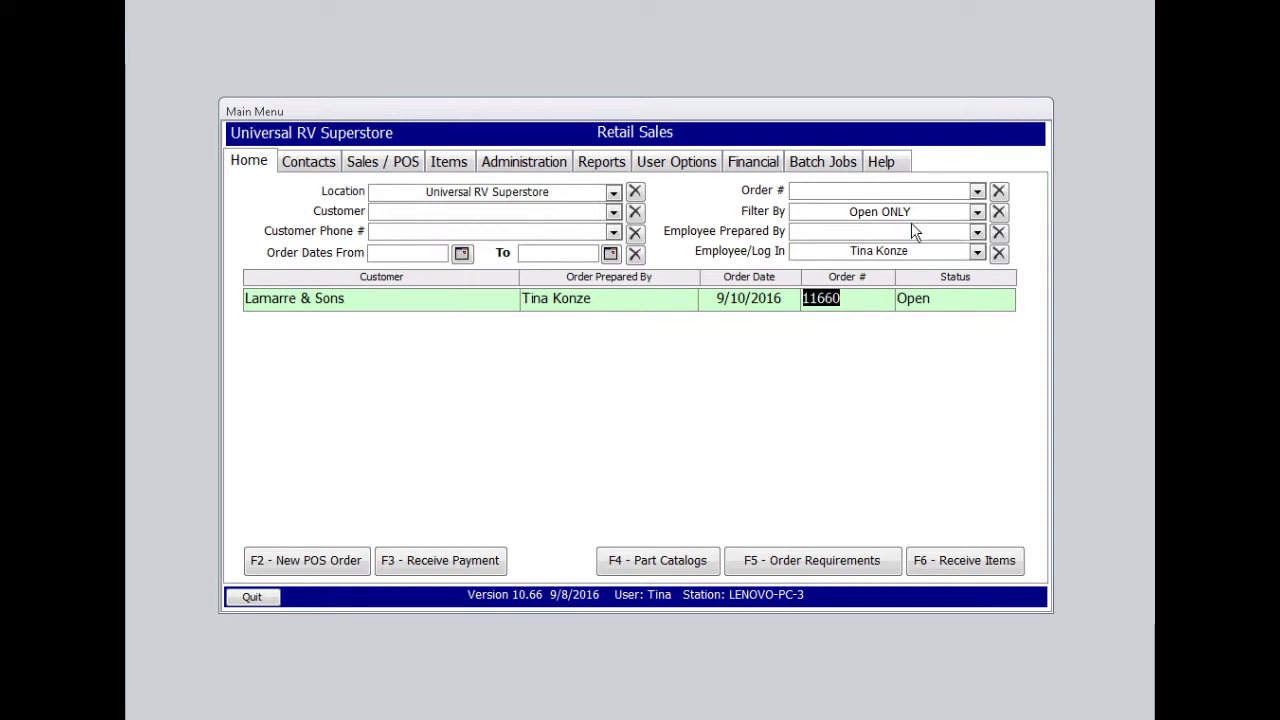
- Keep the order list filtered to open orders
click(882, 190)
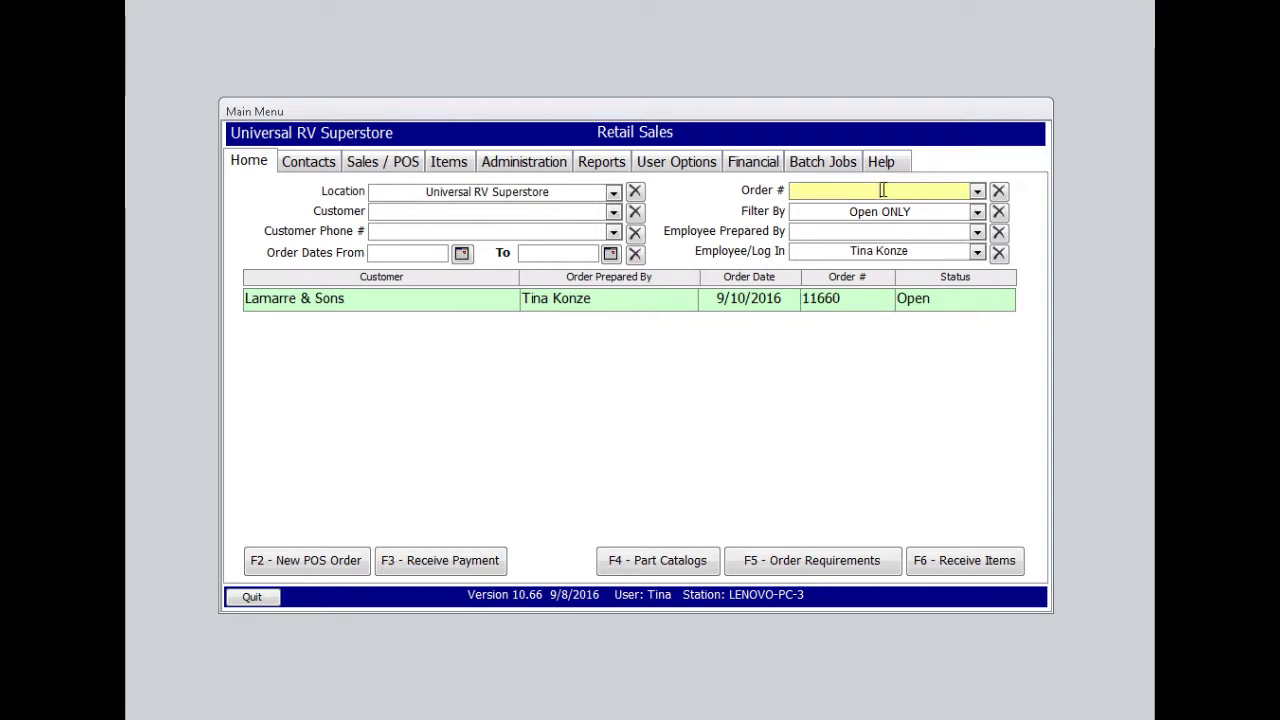
click(977, 212)
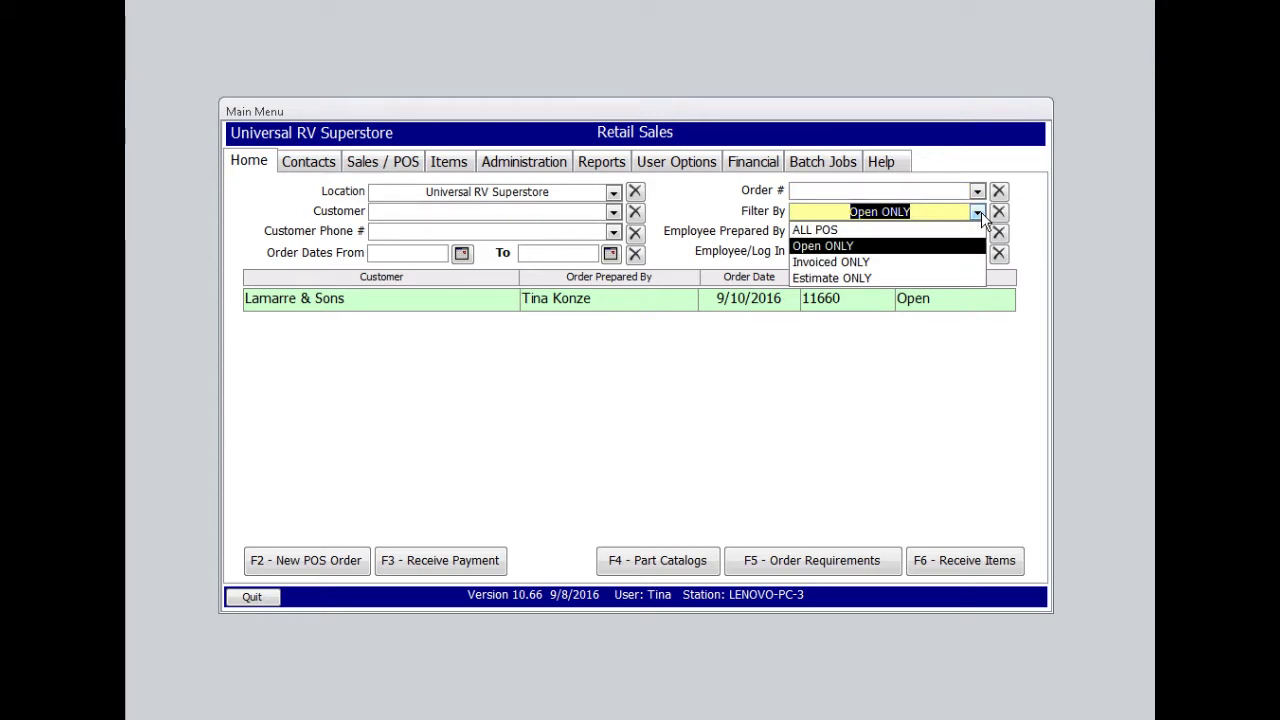
click(979, 213)
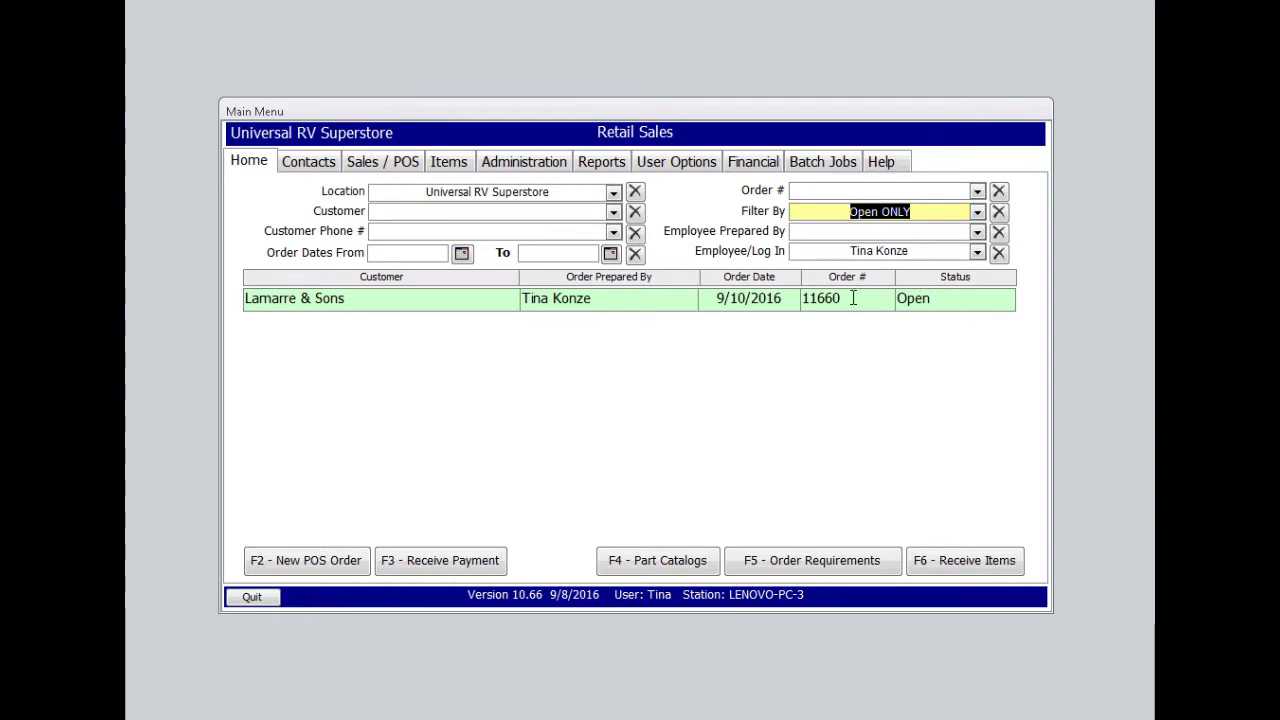
- Set this station's receipt report to rpt_SalesOrder Narrow in Station Preferences
click(688, 172)
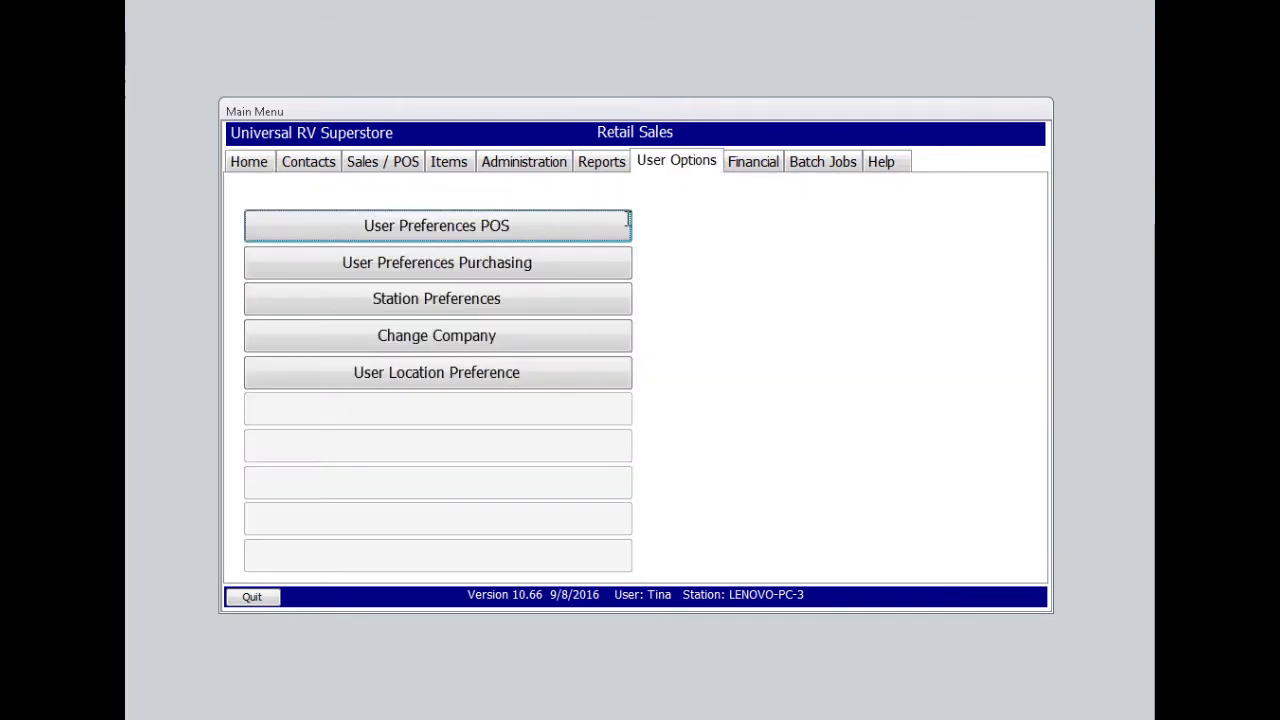
click(472, 300)
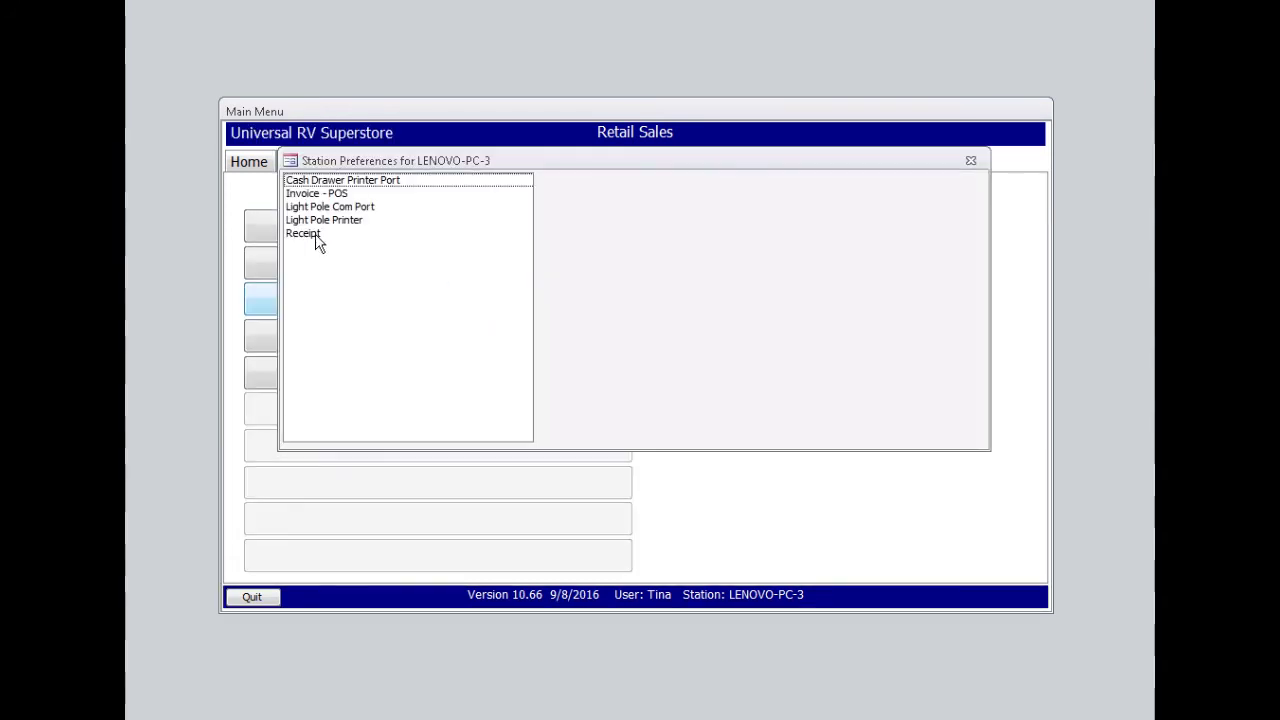
click(312, 234)
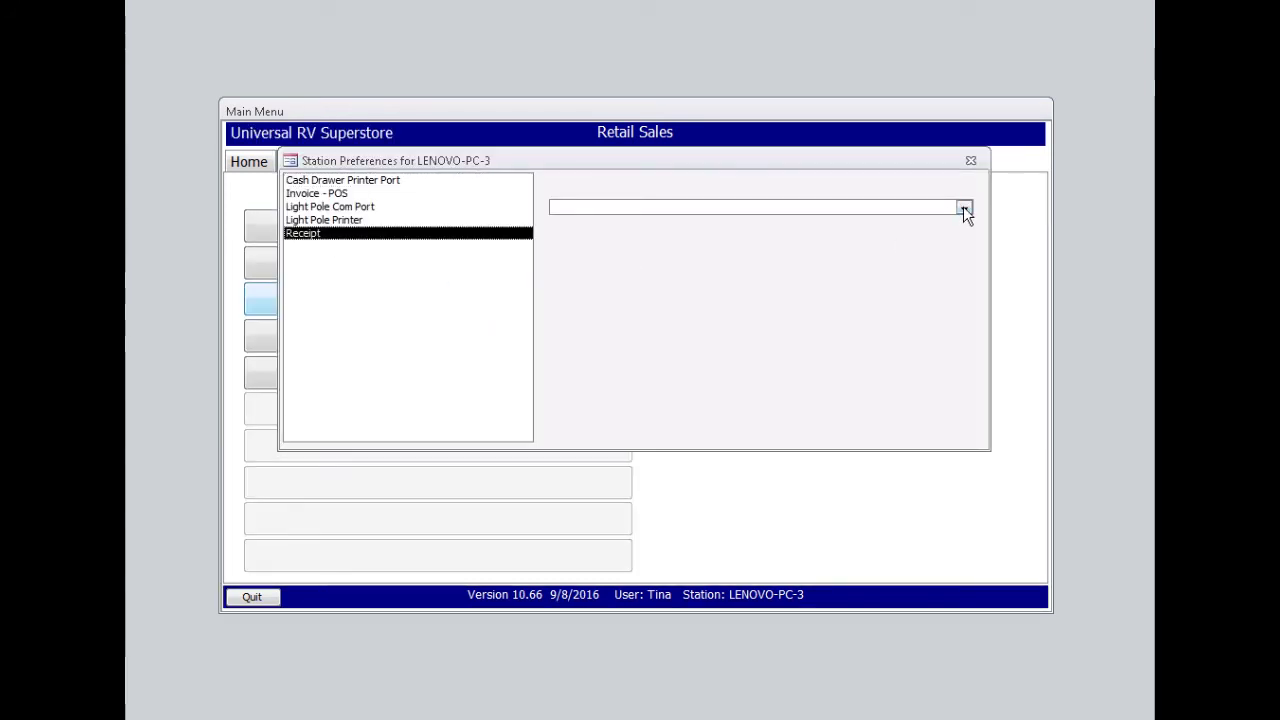
click(963, 207)
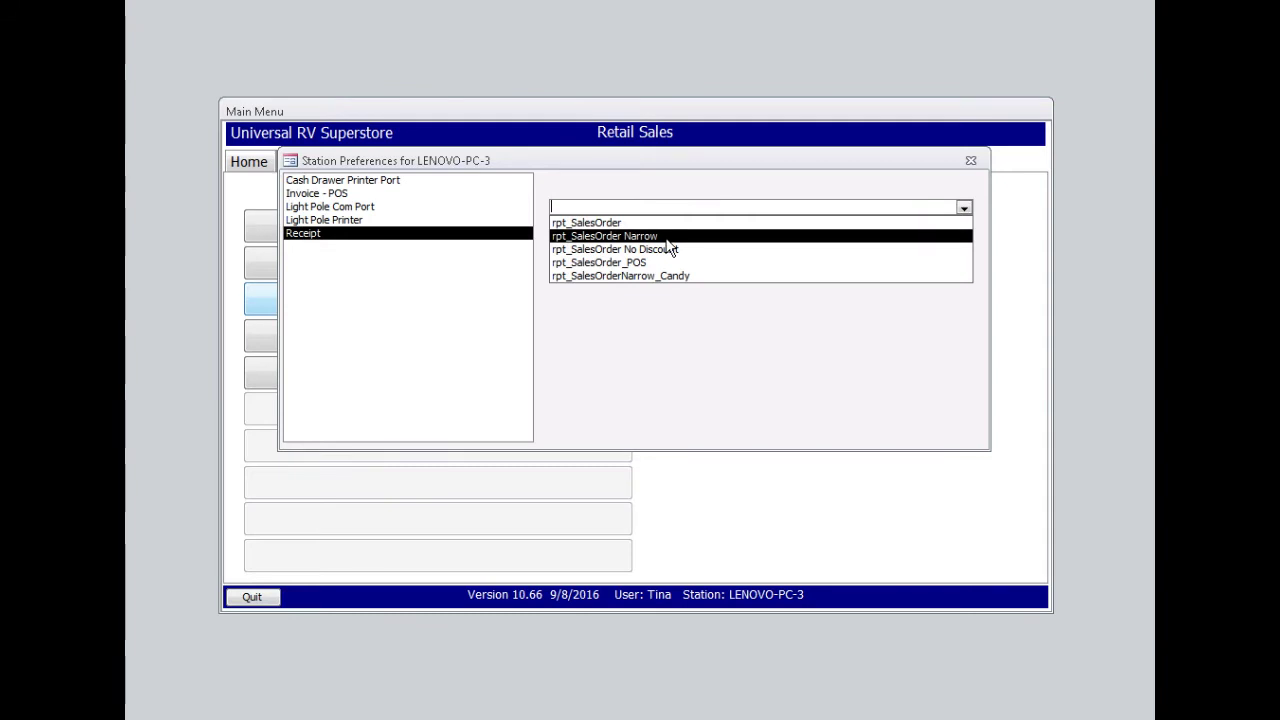
click(667, 239)
- Set the light pole com port to None and the cash drawer printer port to OCD
click(333, 221)
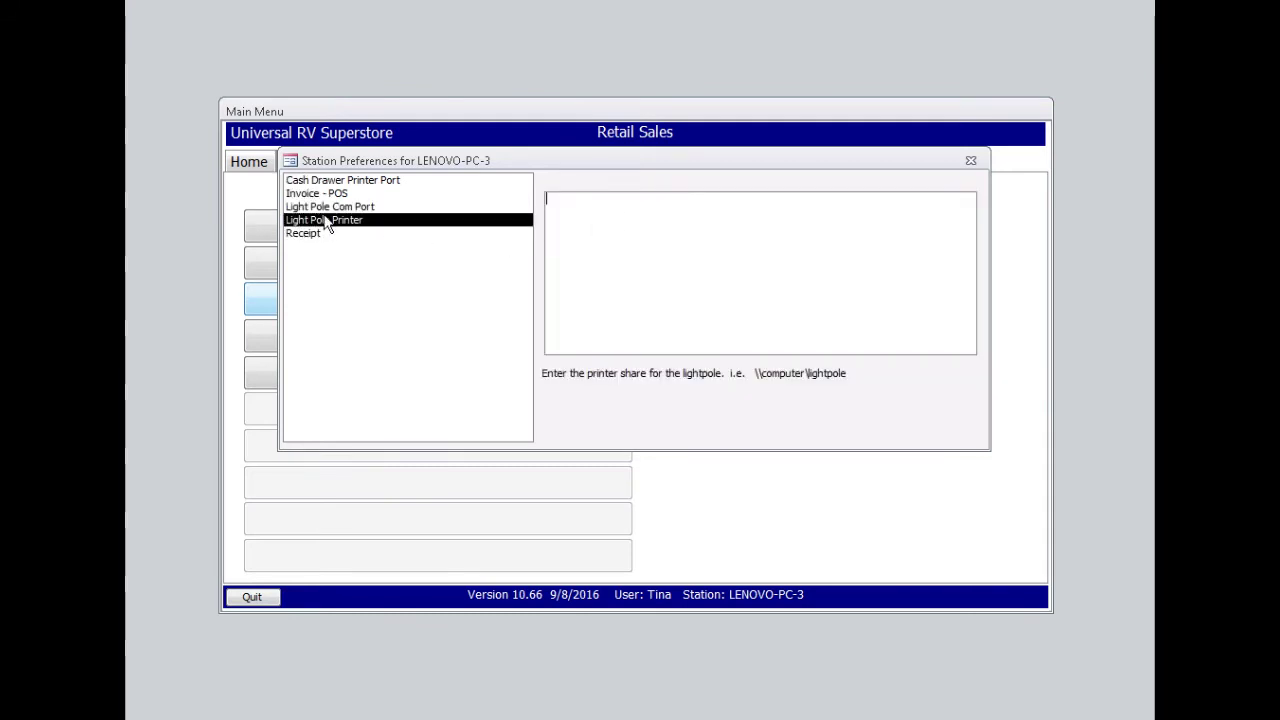
click(332, 210)
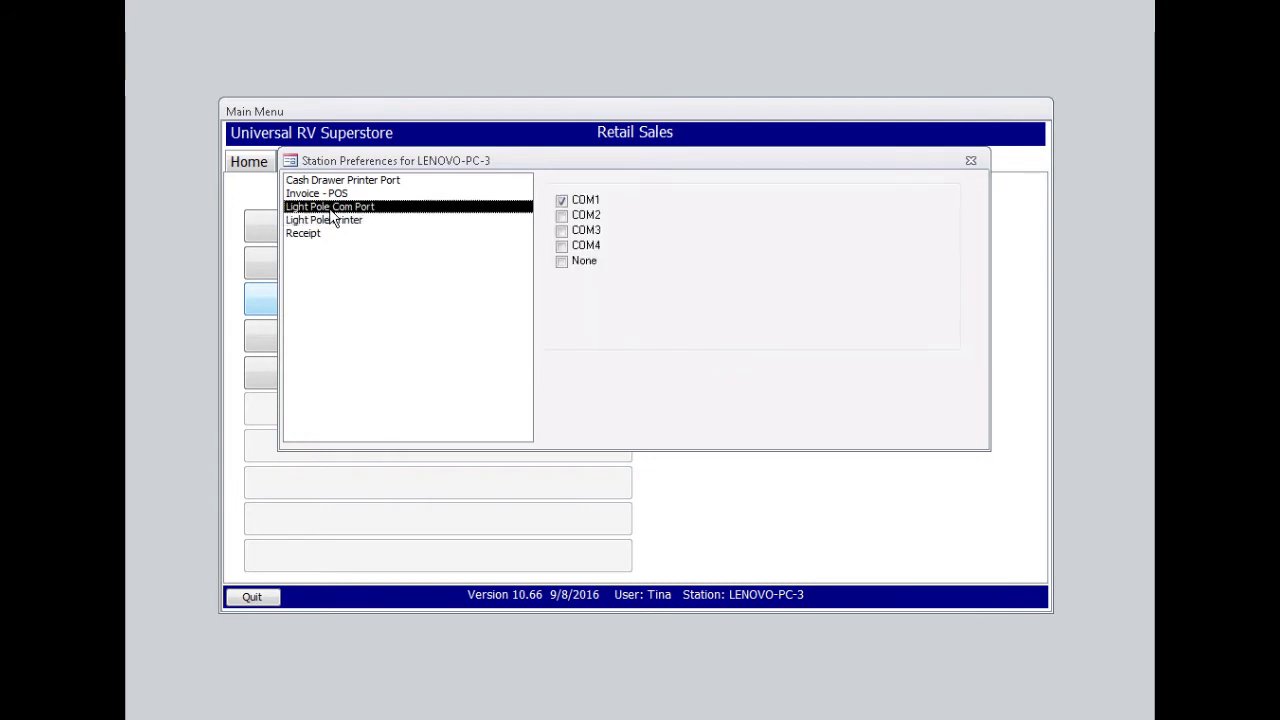
click(561, 264)
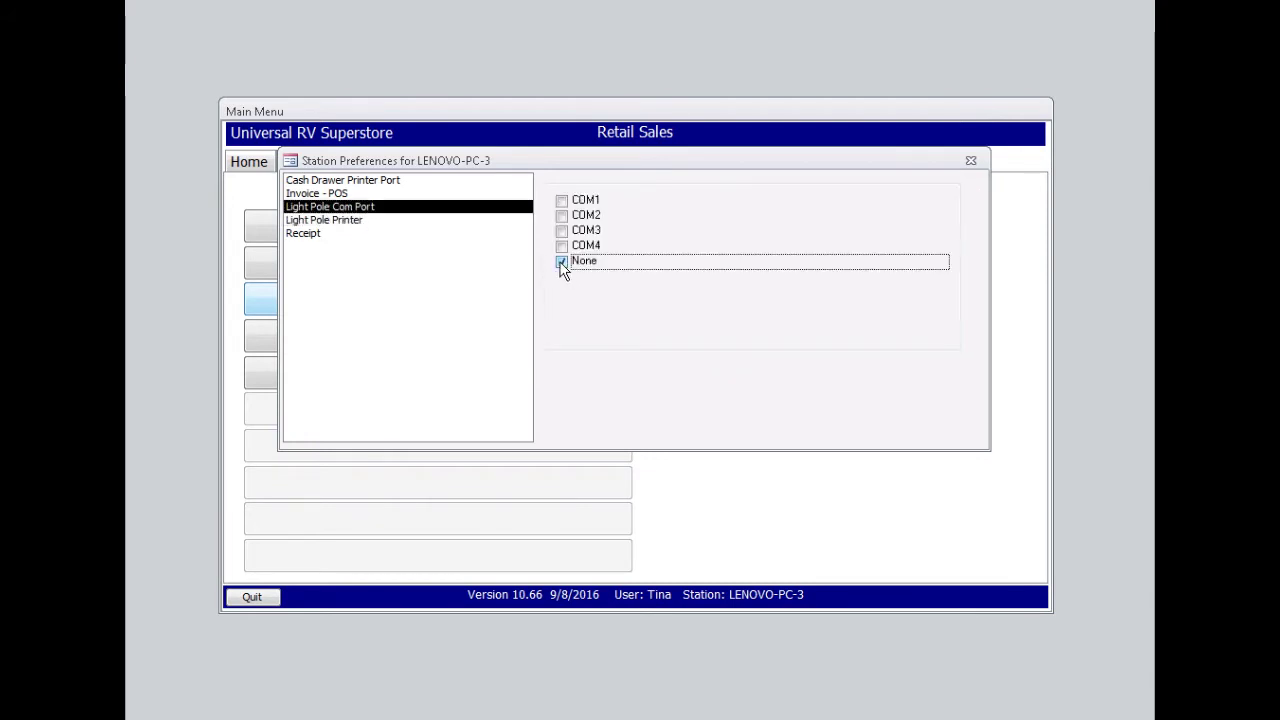
click(335, 194)
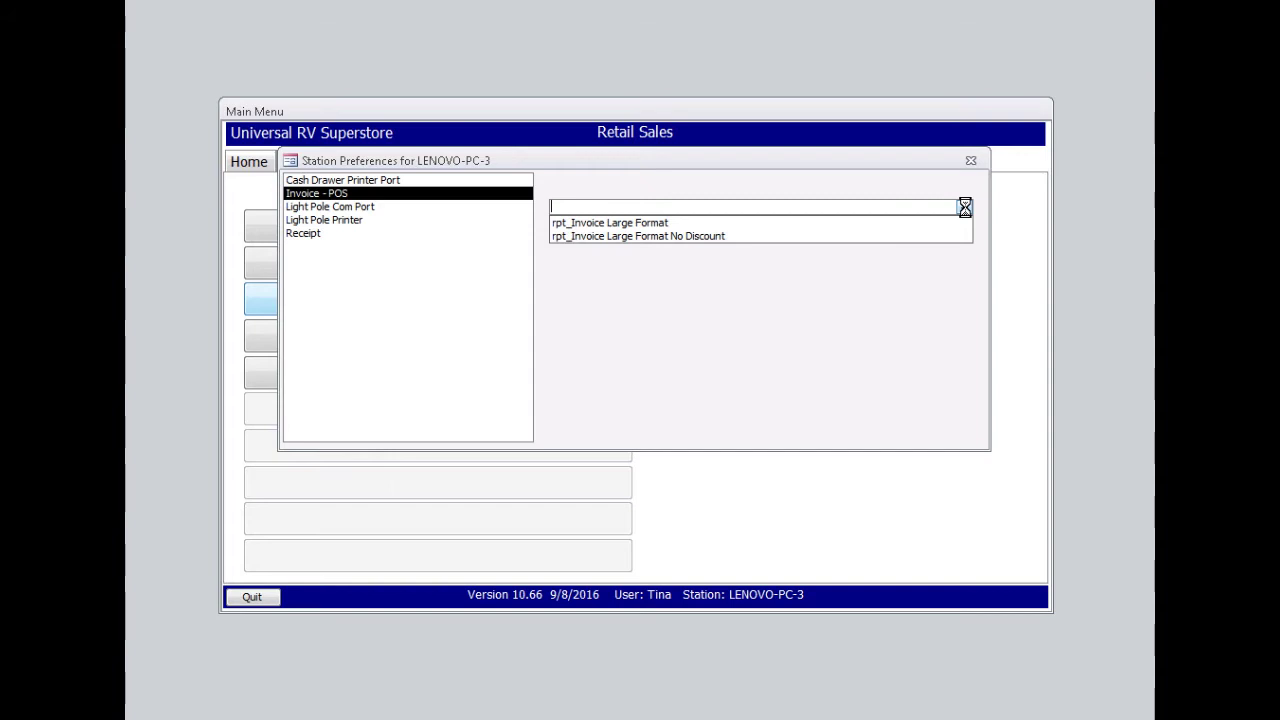
click(671, 227)
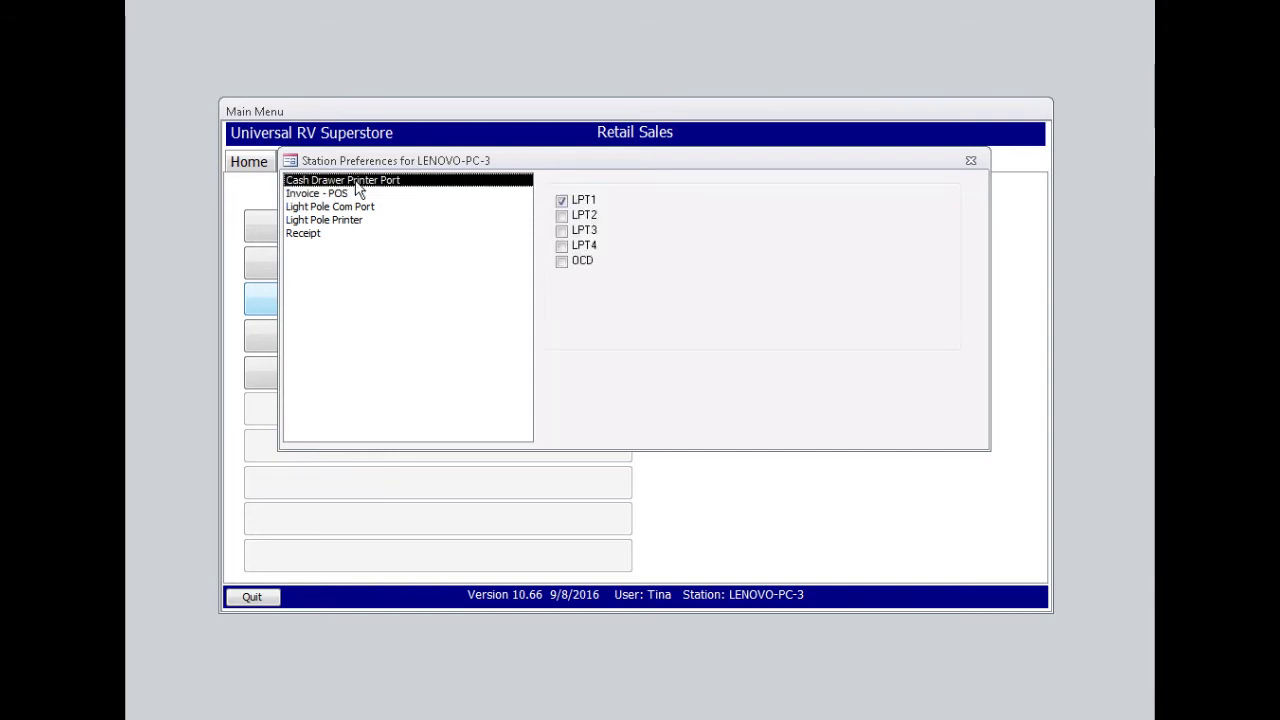
click(562, 262)
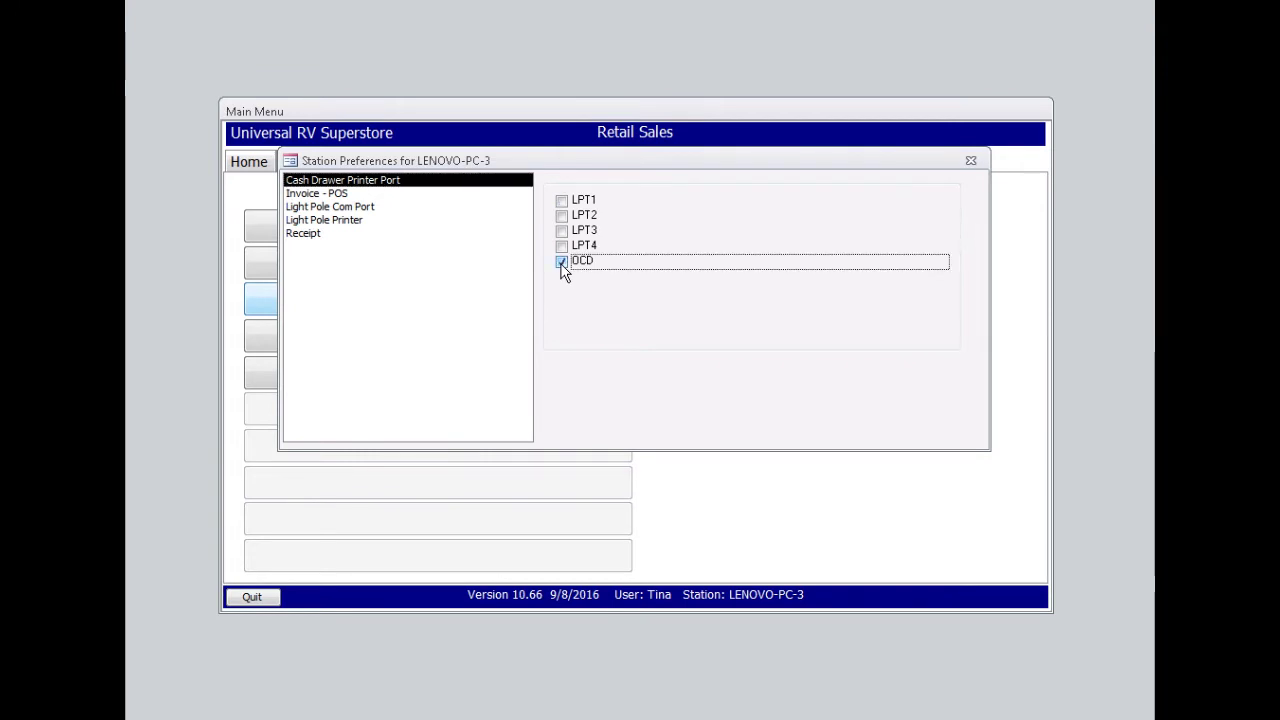
key(Escape)
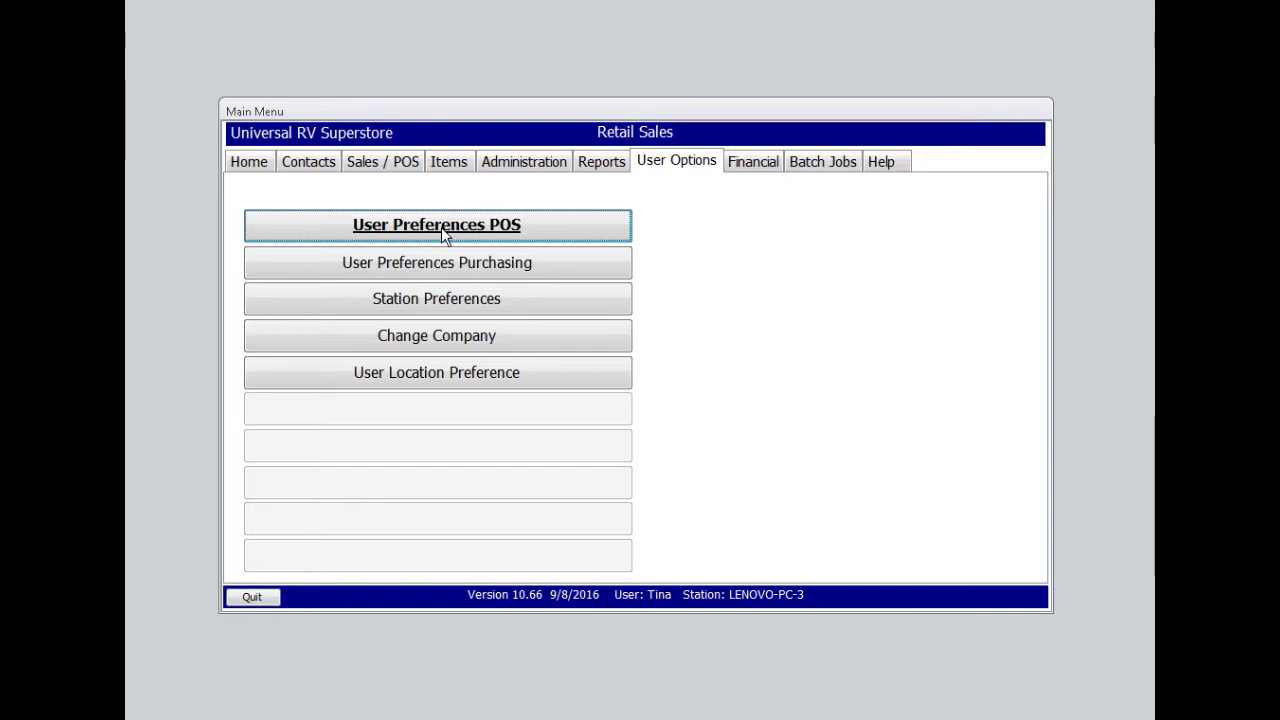
- In User Preferences POS, default POS Prepared By to the current user and POS payer to Cash Customer
click(441, 227)
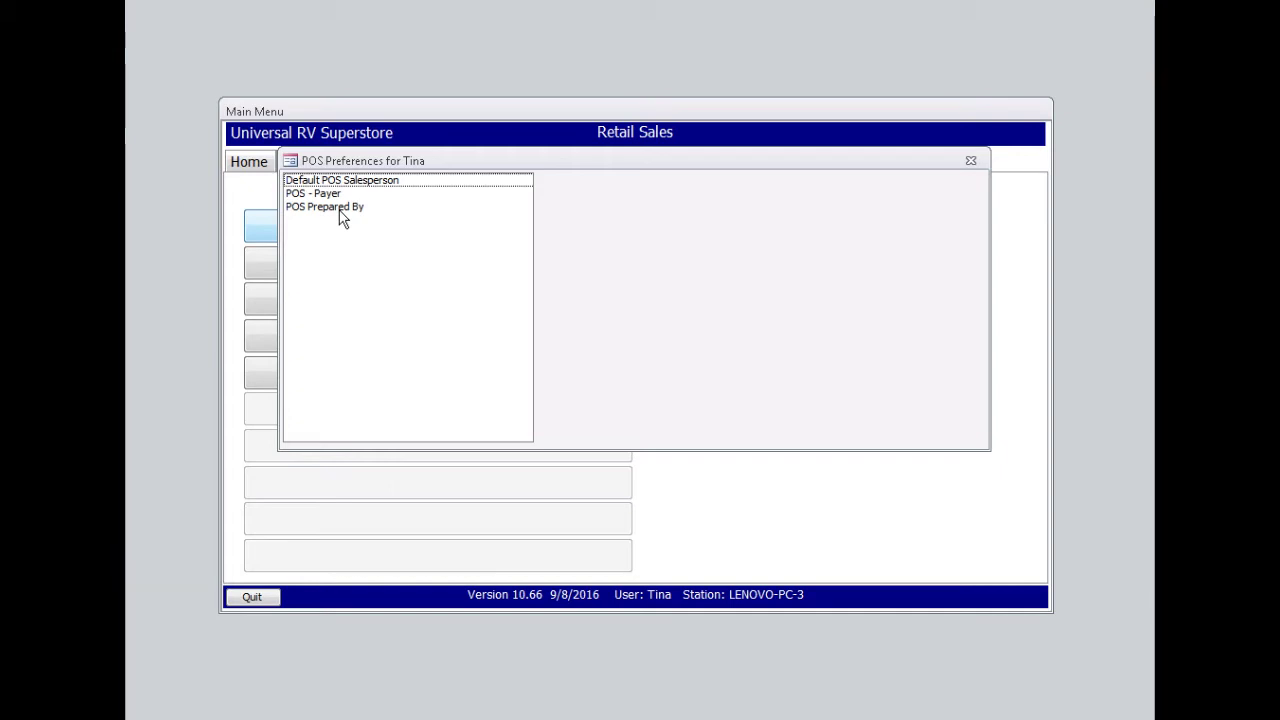
click(339, 208)
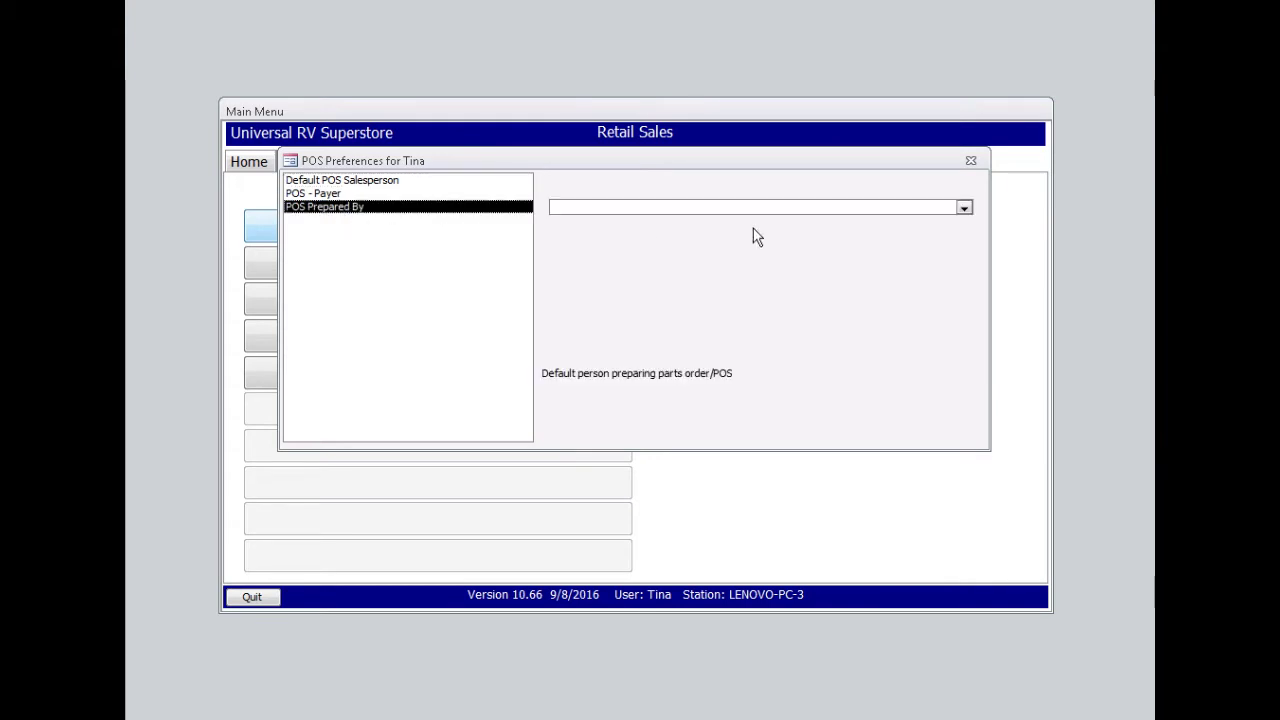
click(964, 208)
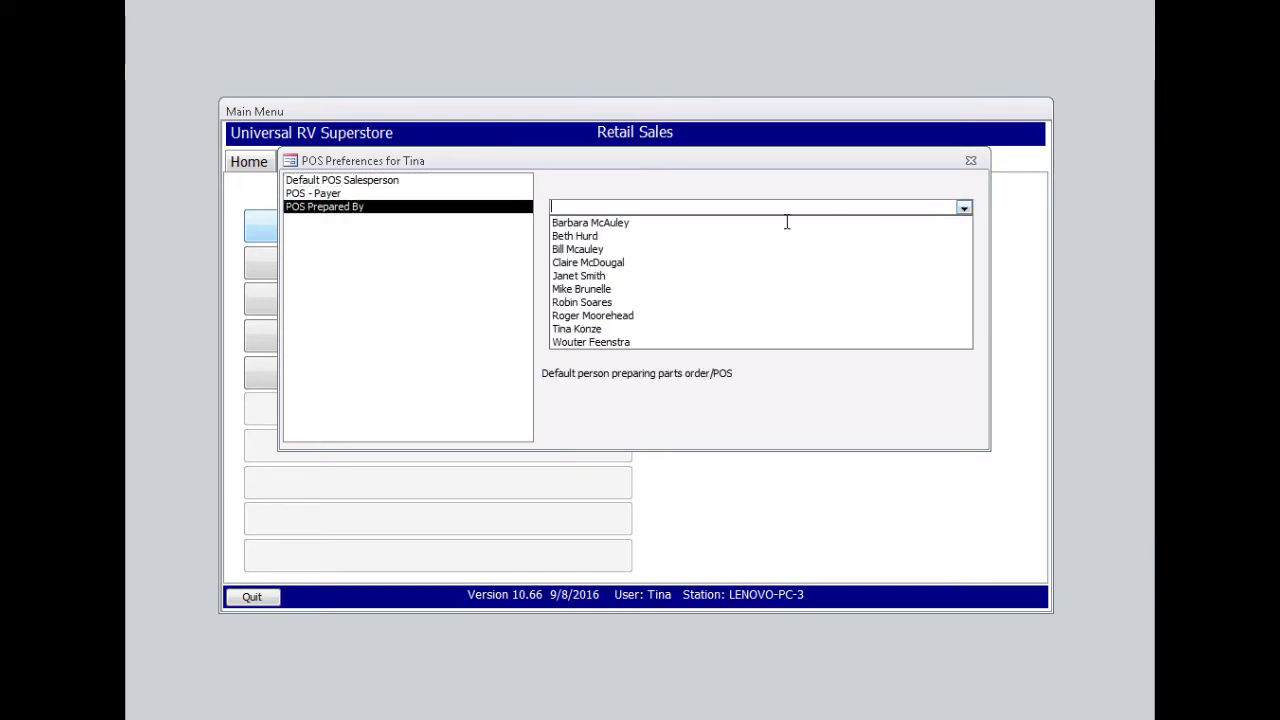
click(600, 330)
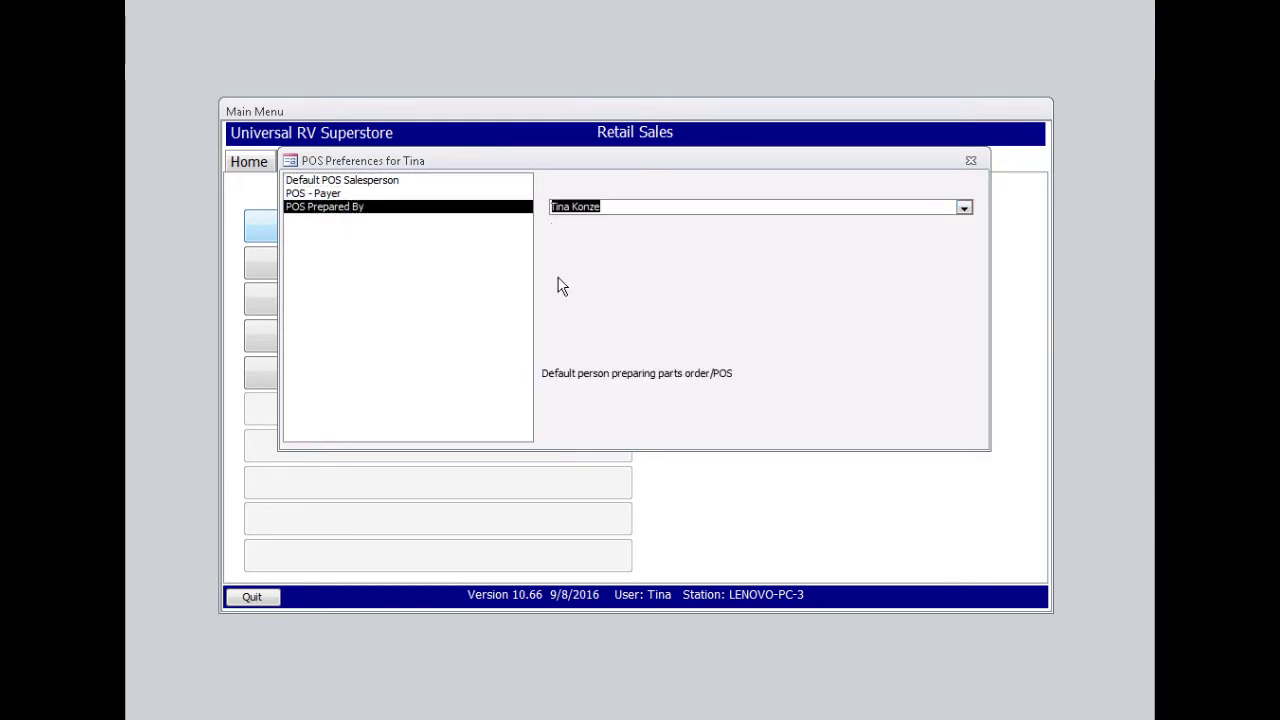
click(311, 195)
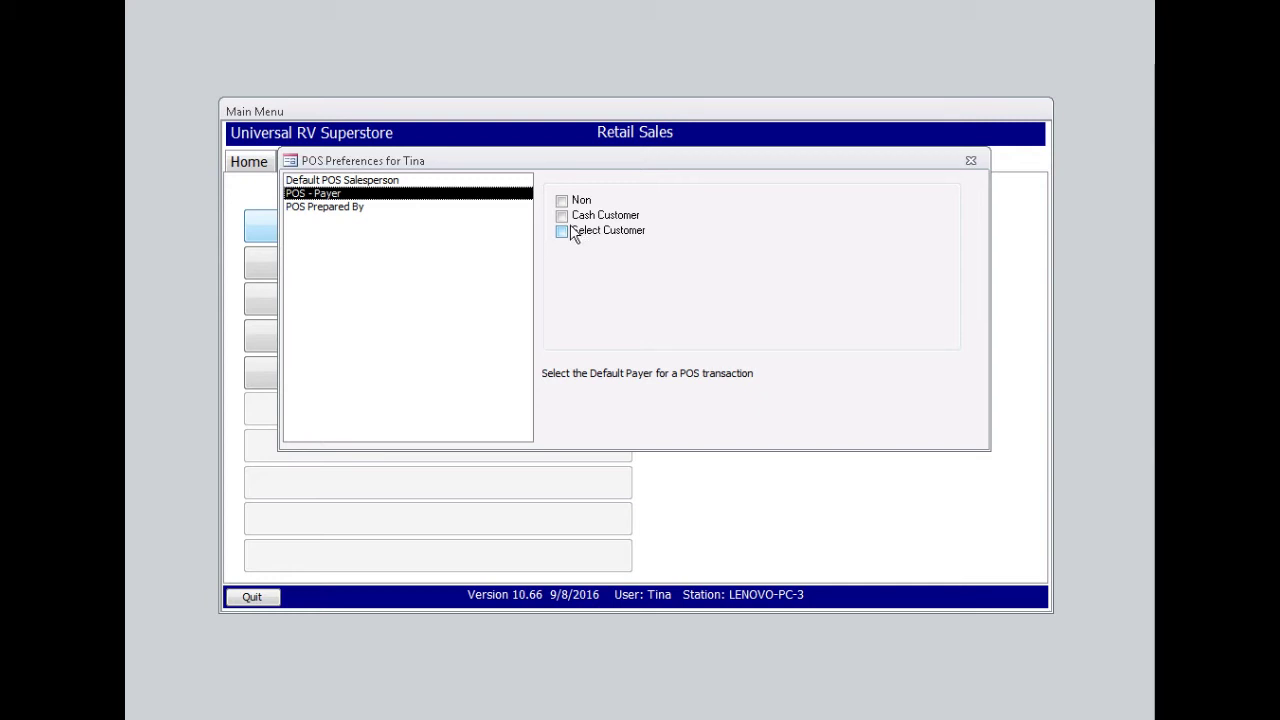
click(563, 217)
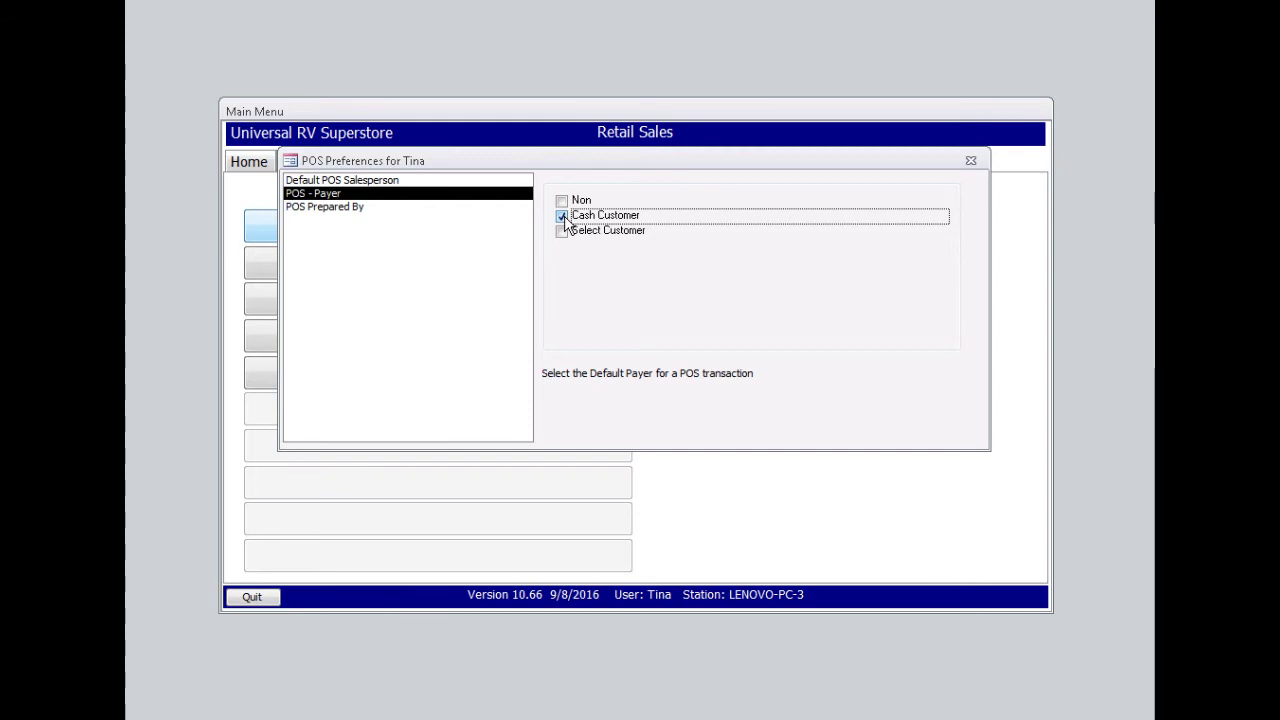
click(315, 184)
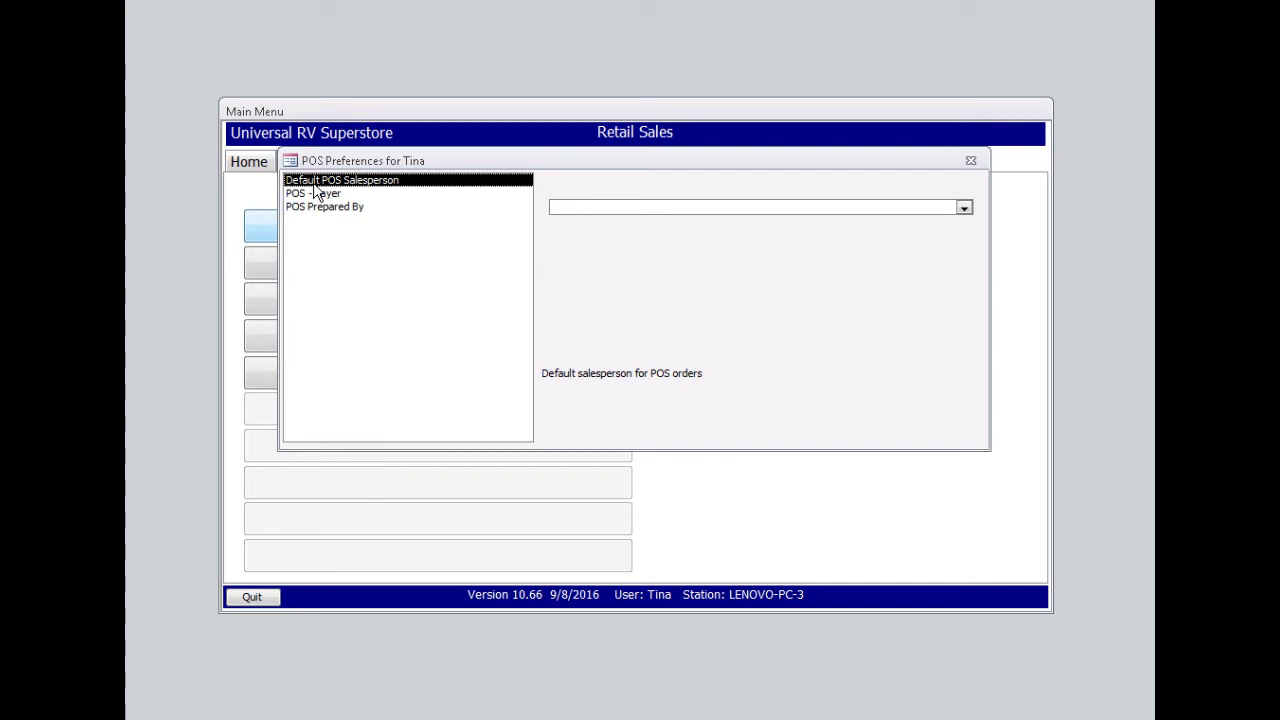
click(970, 160)
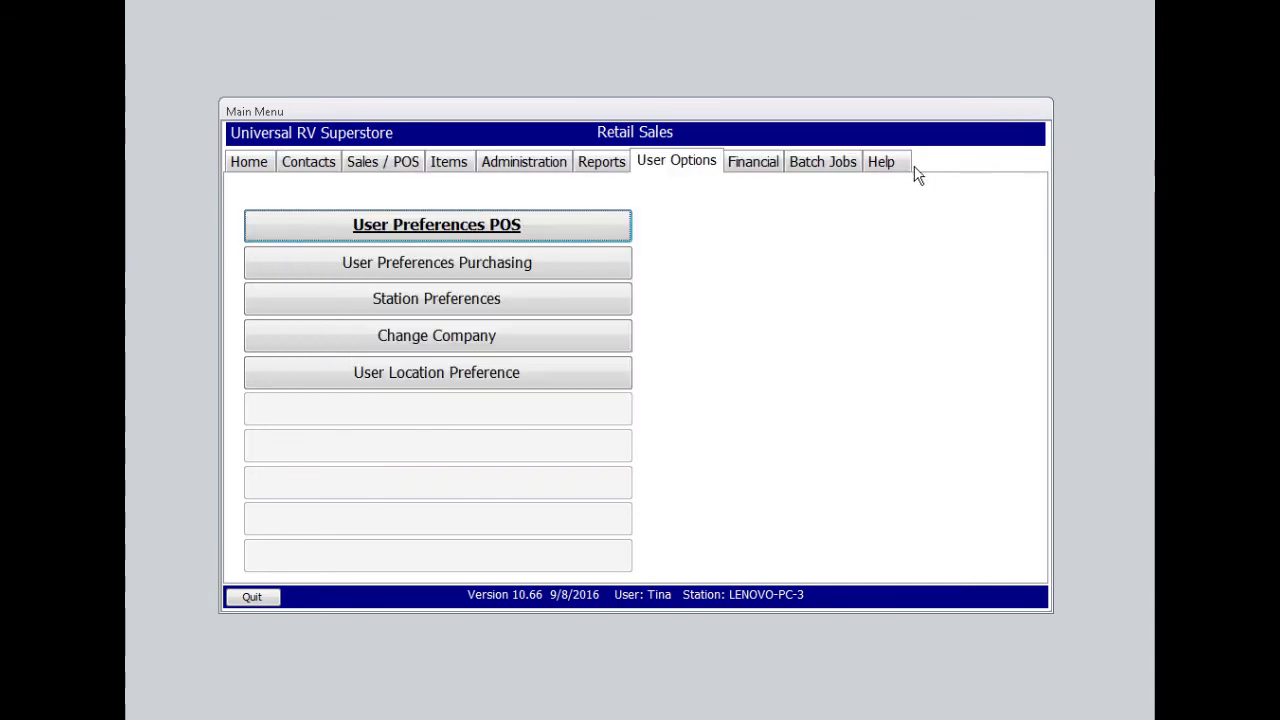
- Set HP Color LaserJet Pro MFP M277 PCL 6 as the receipt printer preference
click(601, 168)
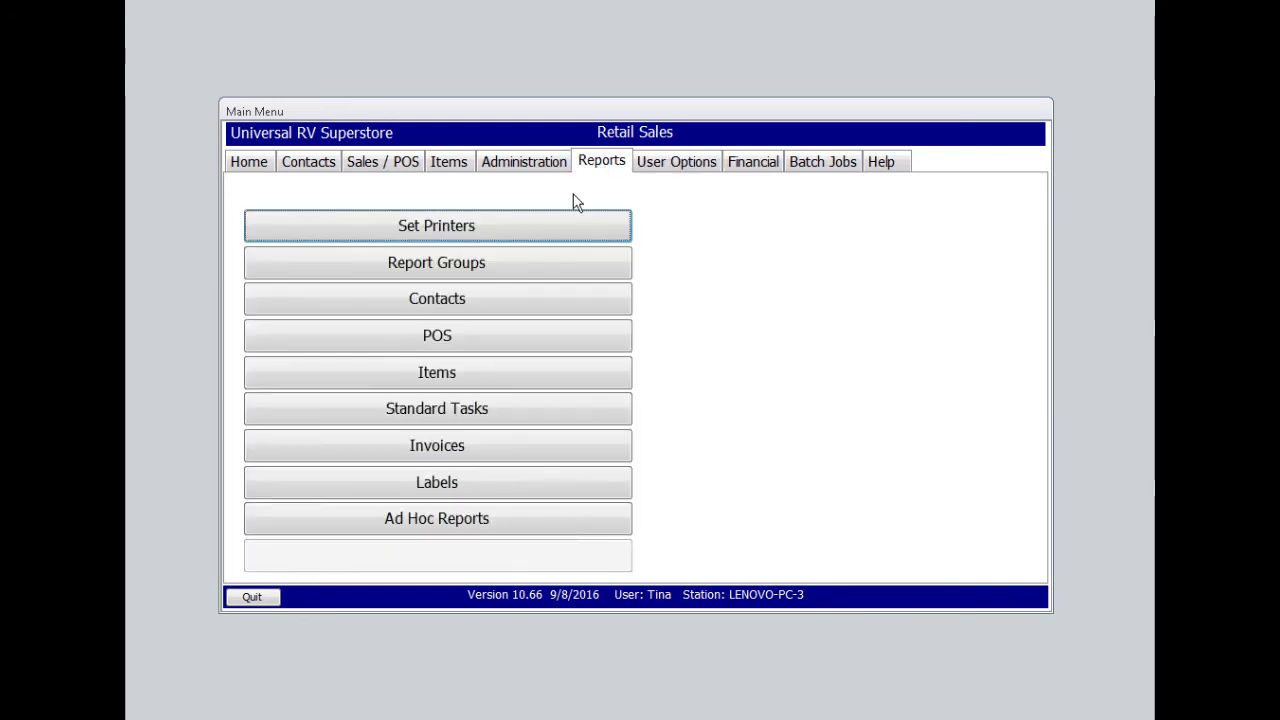
click(437, 228)
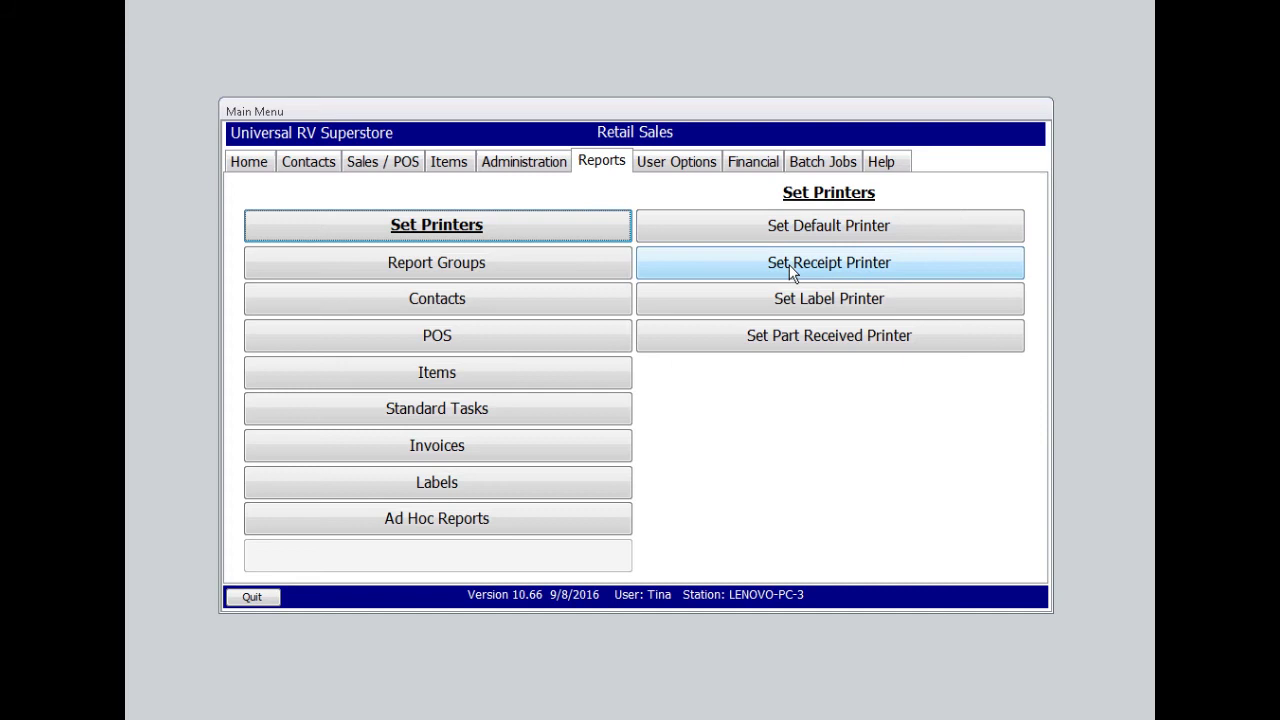
click(906, 266)
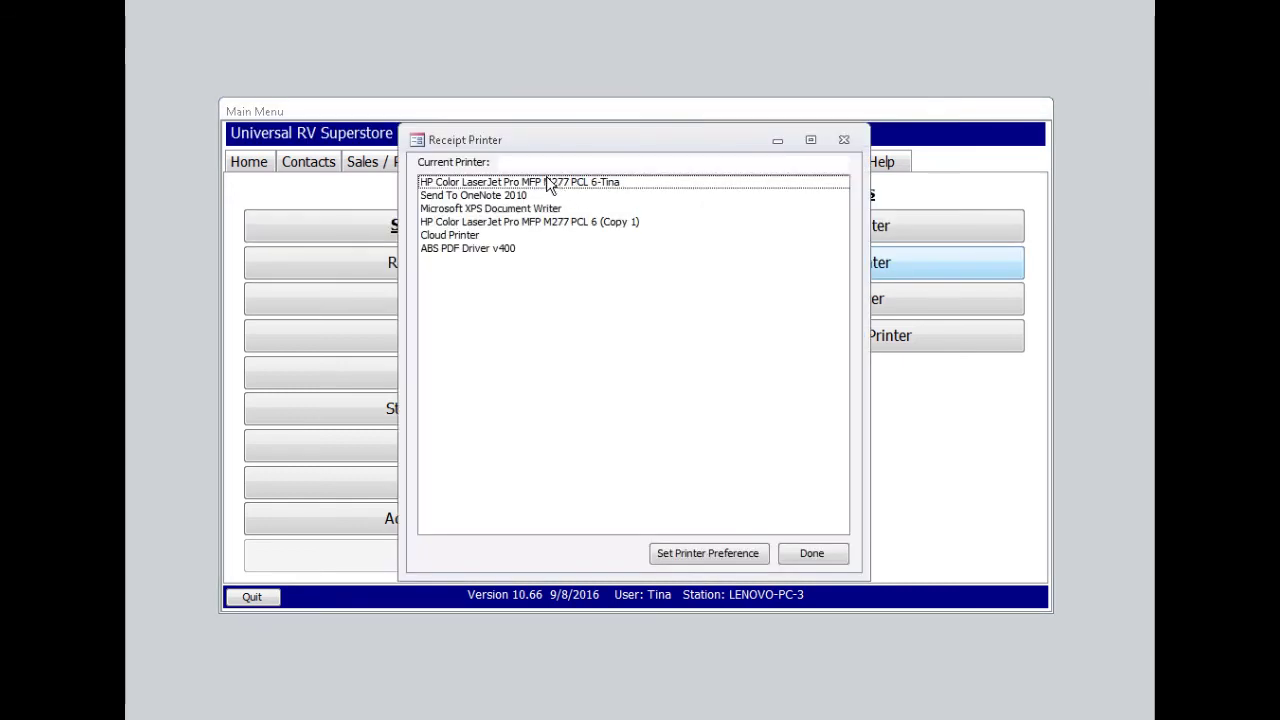
click(485, 183)
click(687, 552)
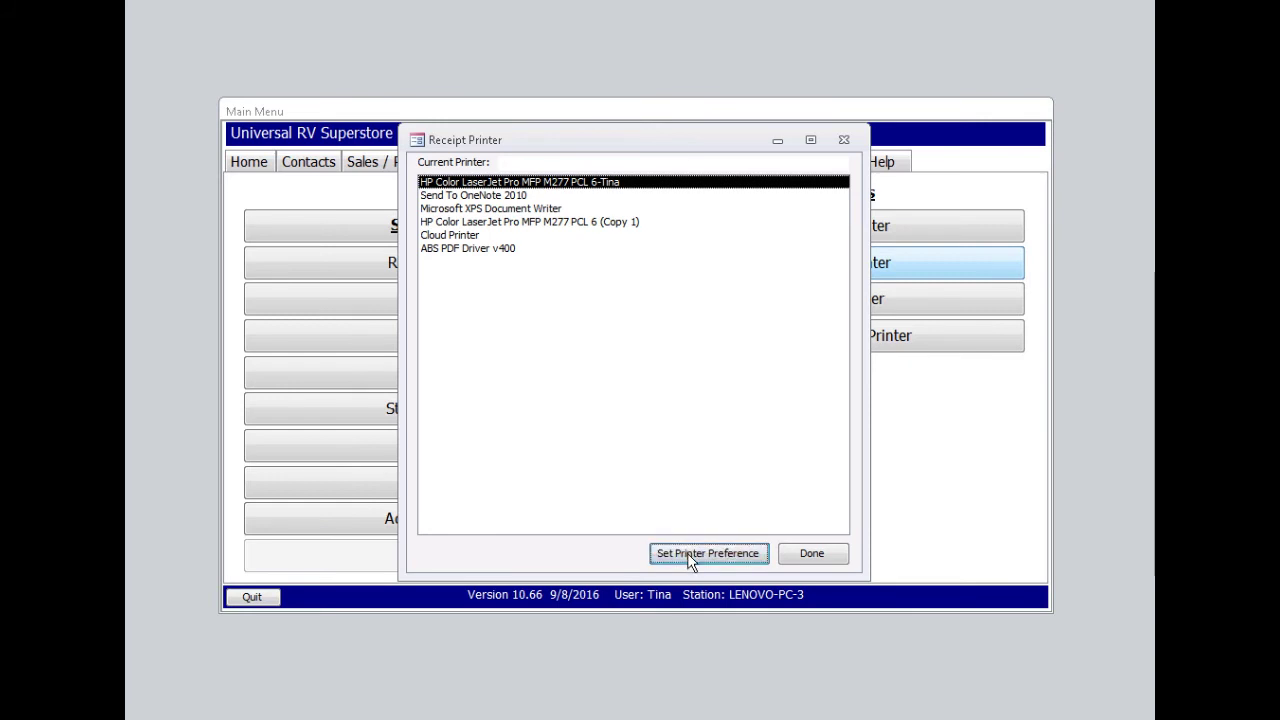
click(812, 554)
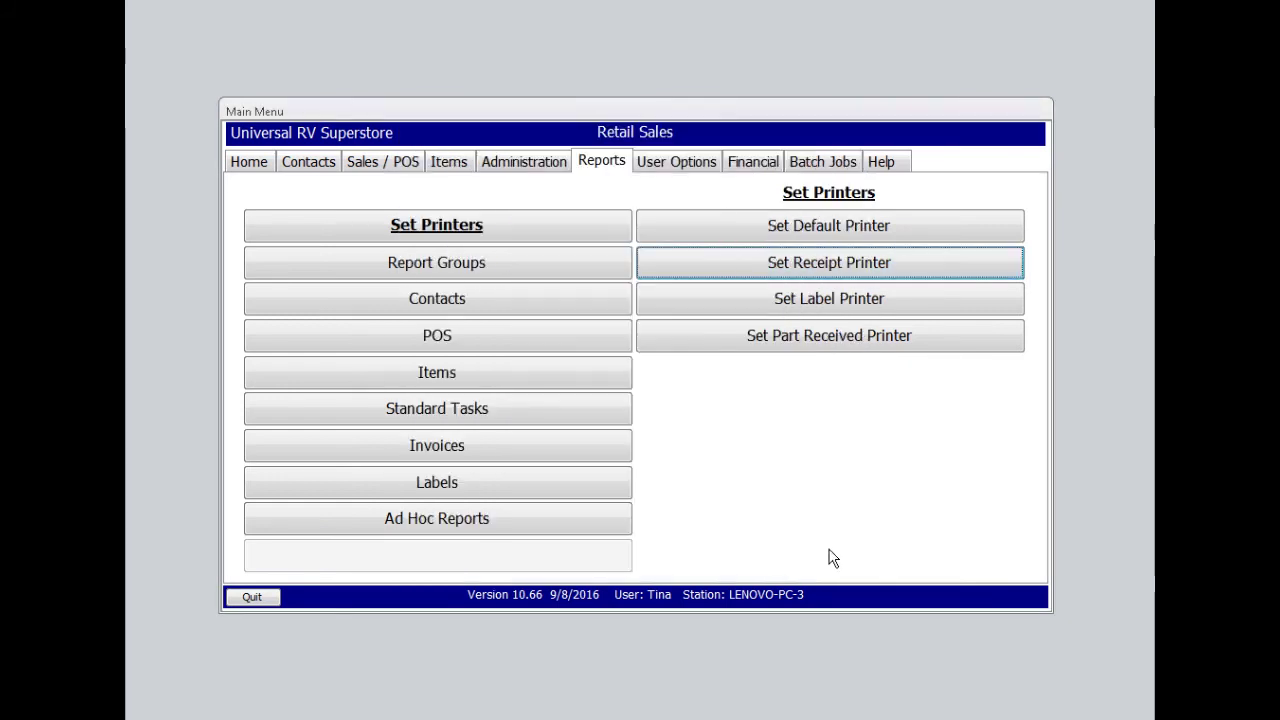
- Start a new POS order and add parts 00-1498 and 46-5045
click(252, 168)
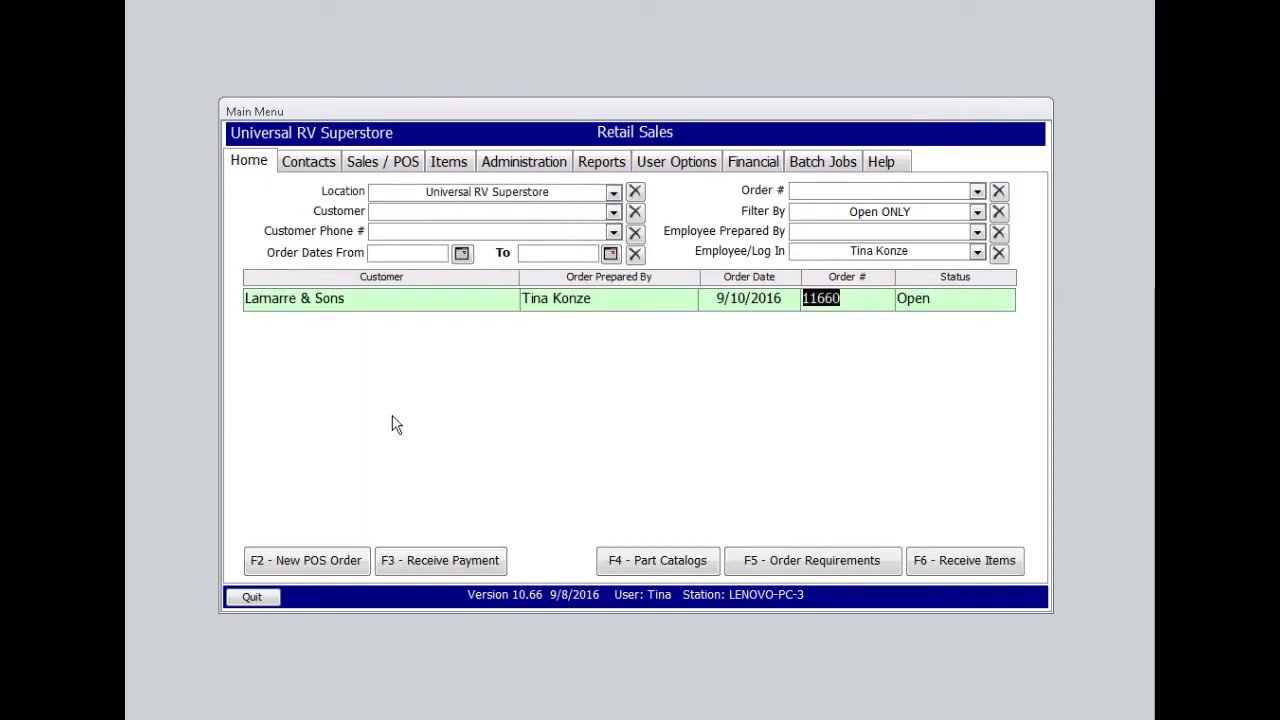
click(304, 567)
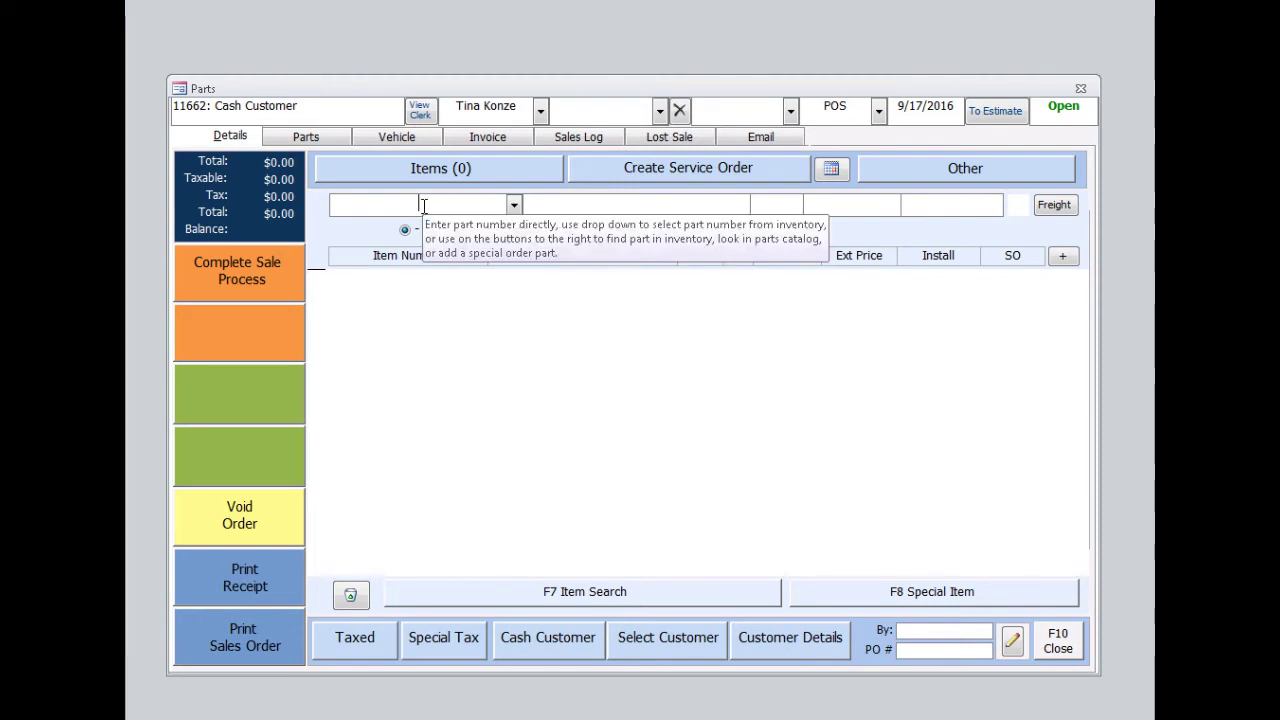
text(00-1498)
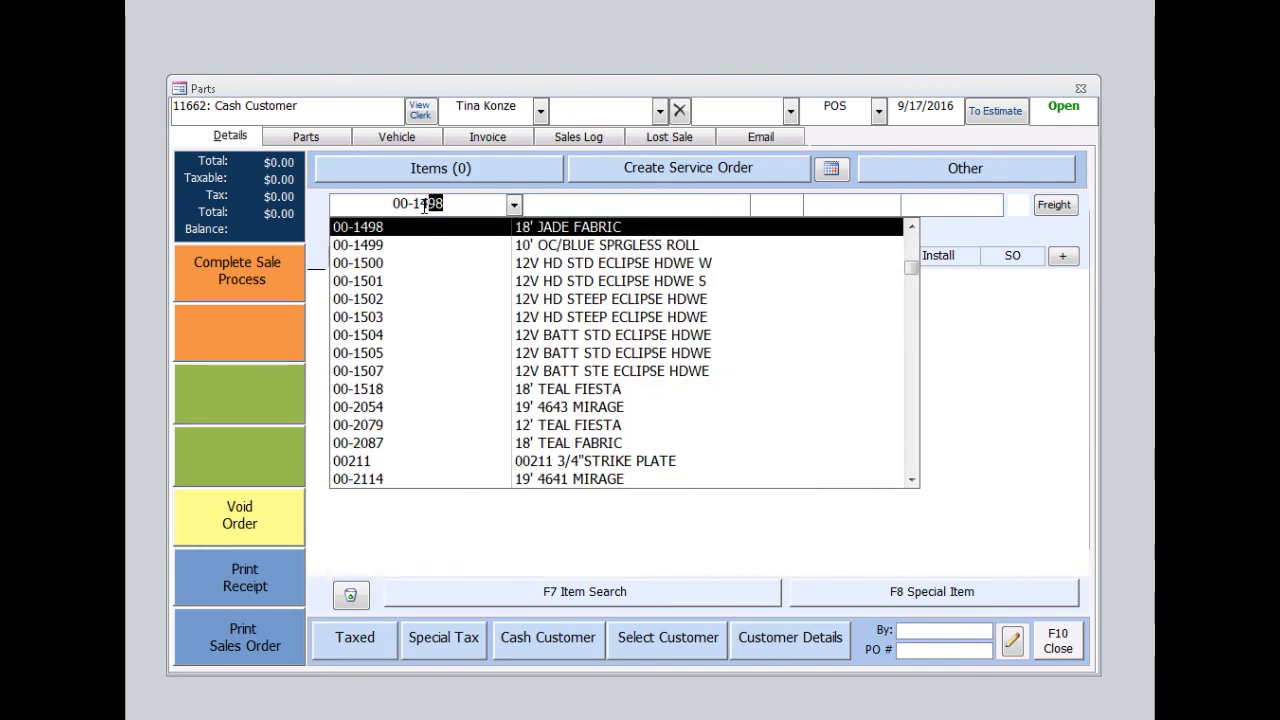
key(Return)
key(Return)
text(46)
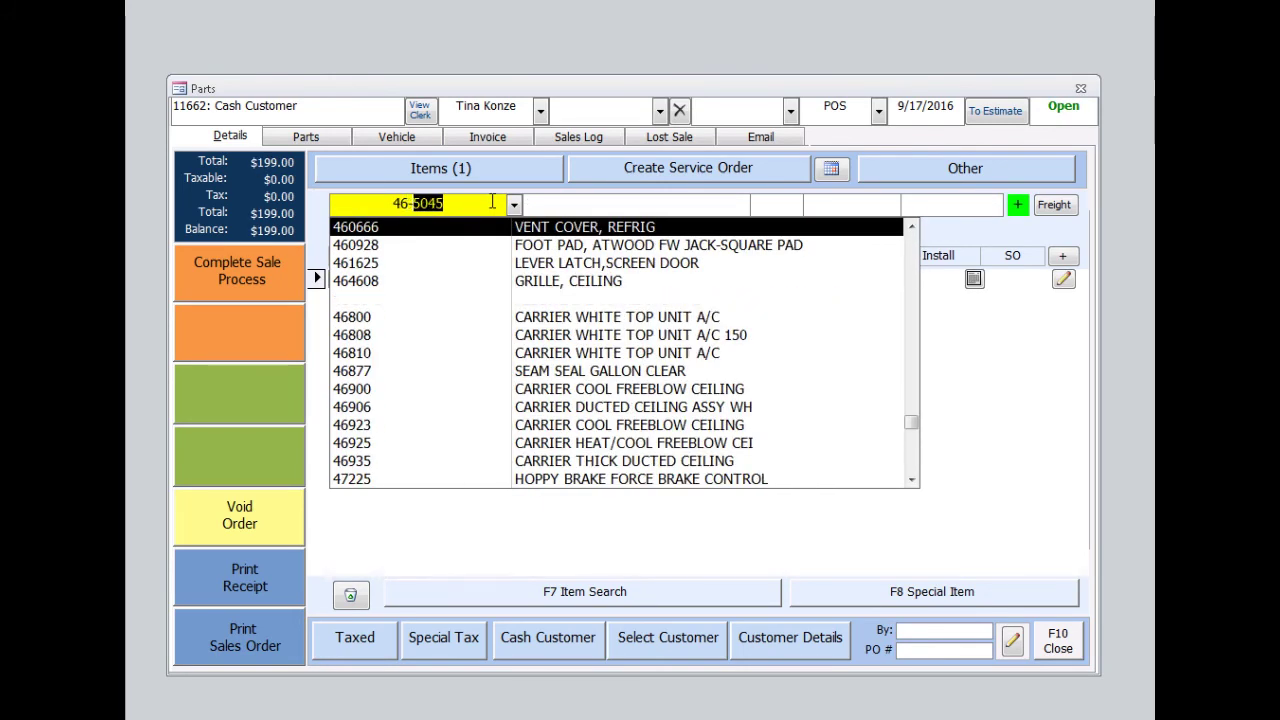
text(-5045)
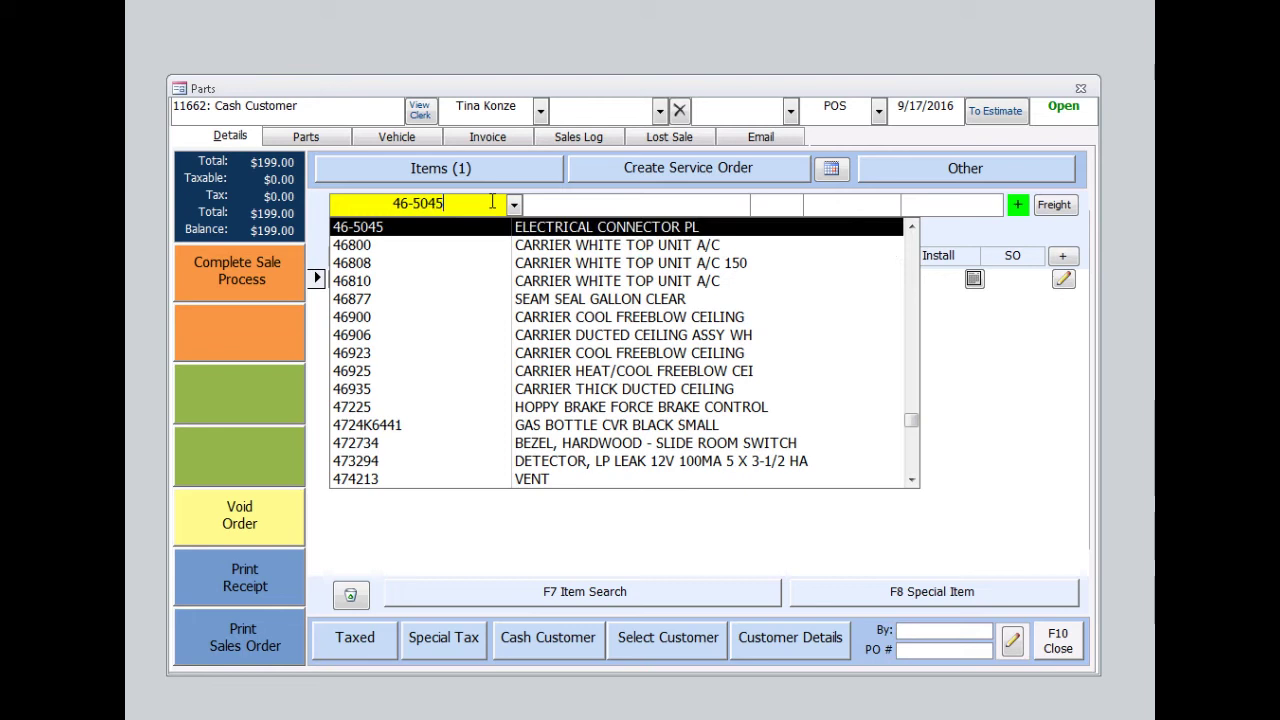
key(Return)
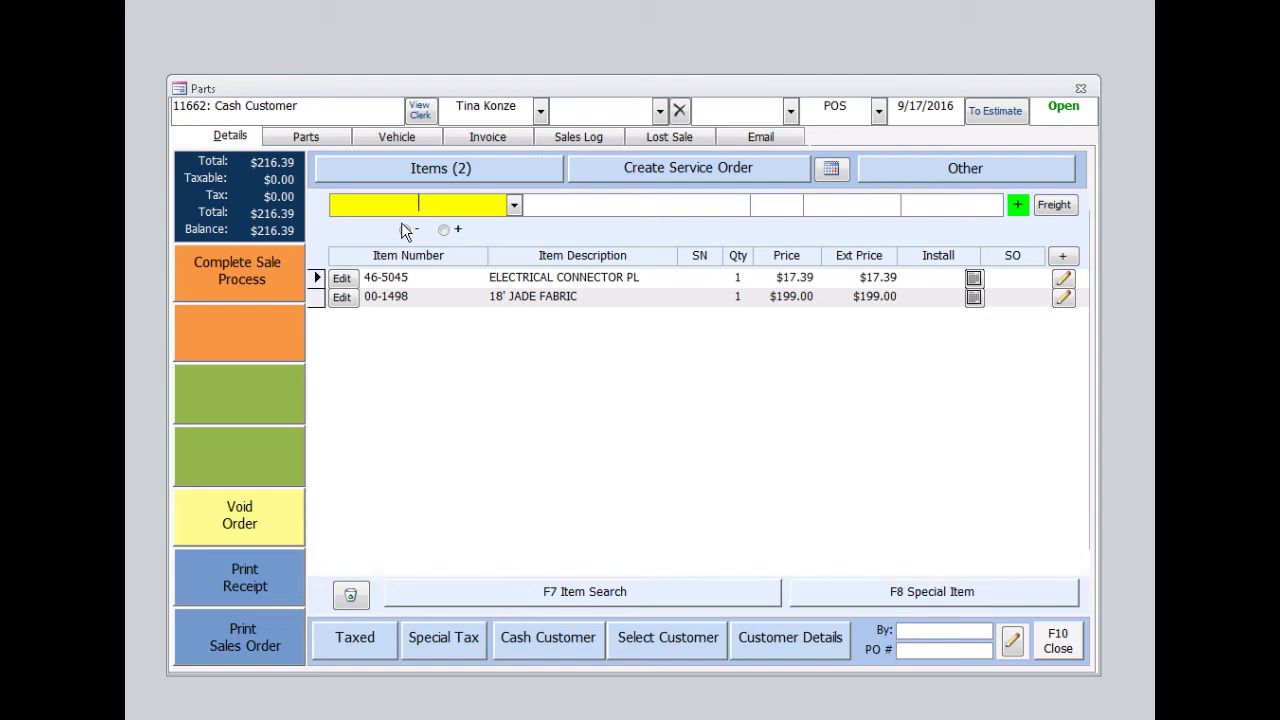
- Change the 46-5045 electrical connector quantity to 2, raising the total to $233.78
click(405, 230)
click(341, 278)
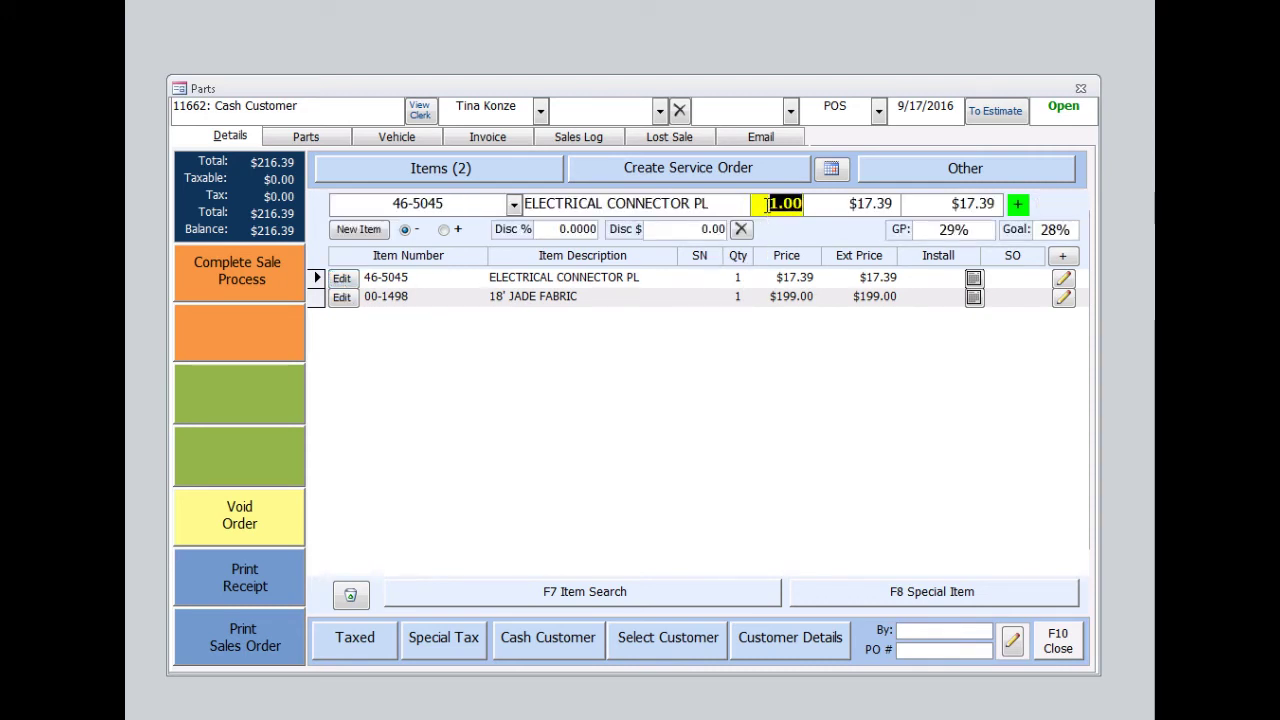
text(2)
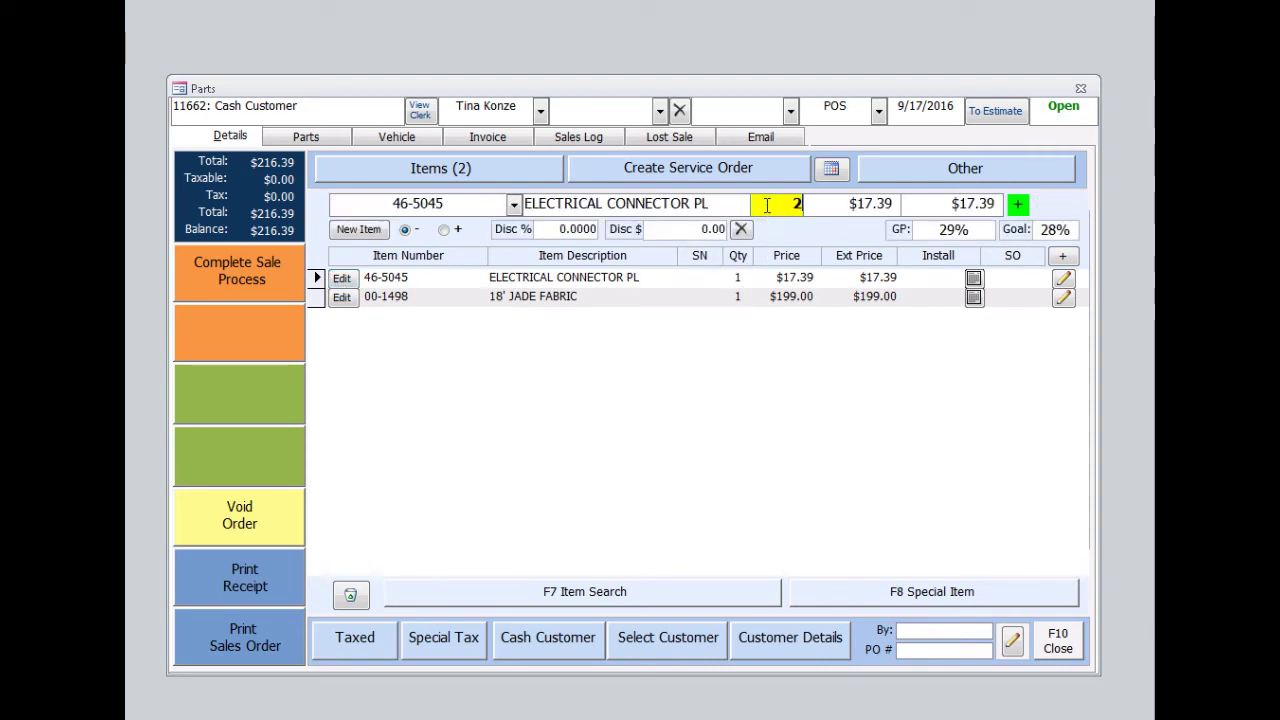
key(Tab)
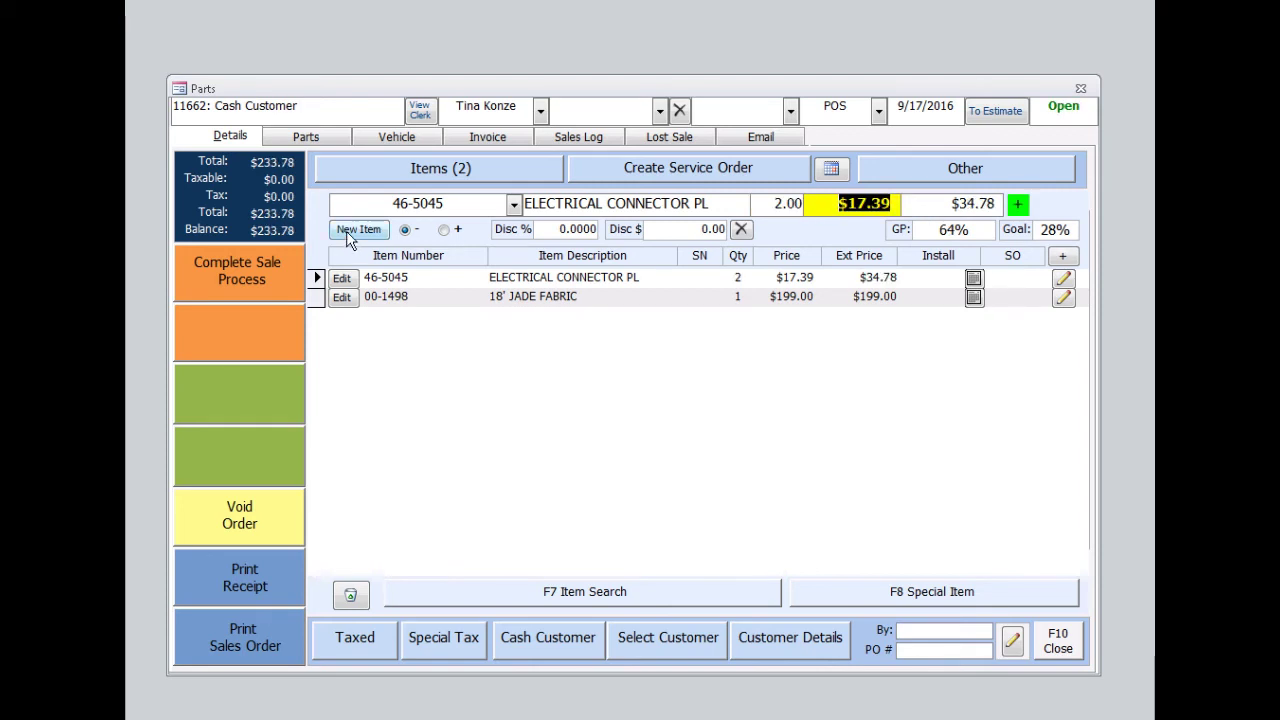
click(350, 231)
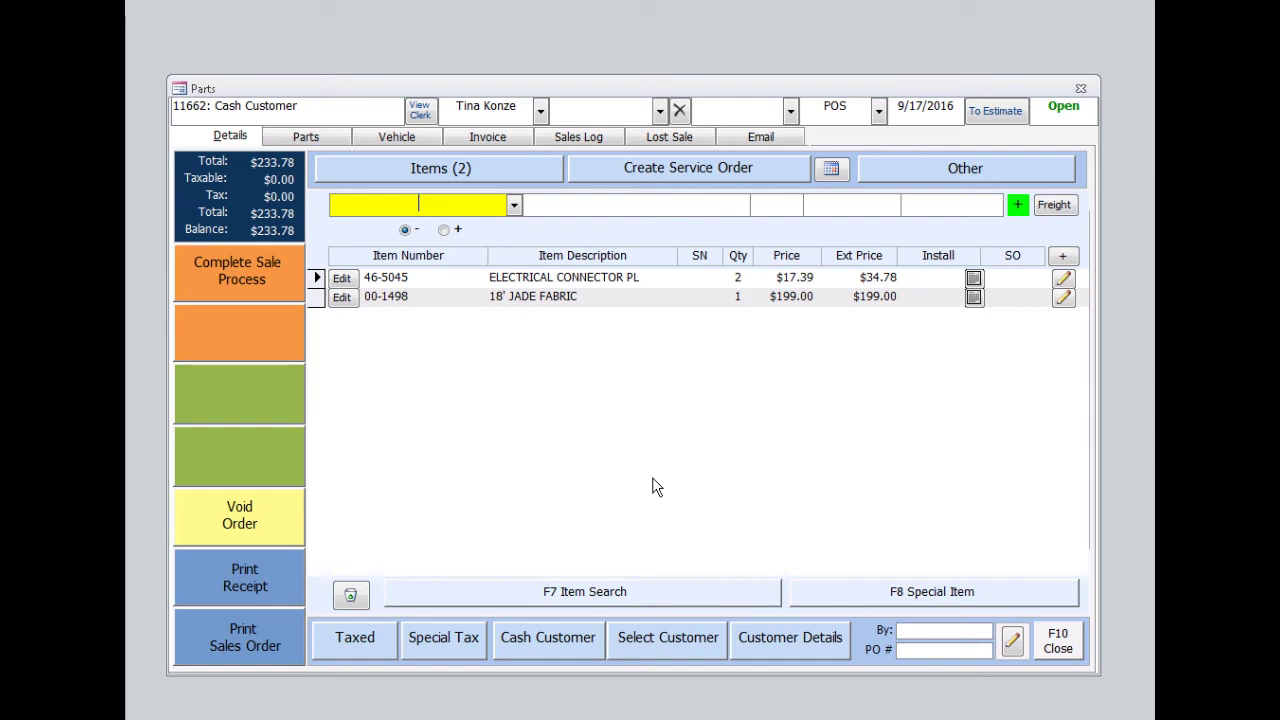
- Search inventory-only parts for 'lp hose' to find 06-0468 20" x 1/4" LP HOSE
click(634, 432)
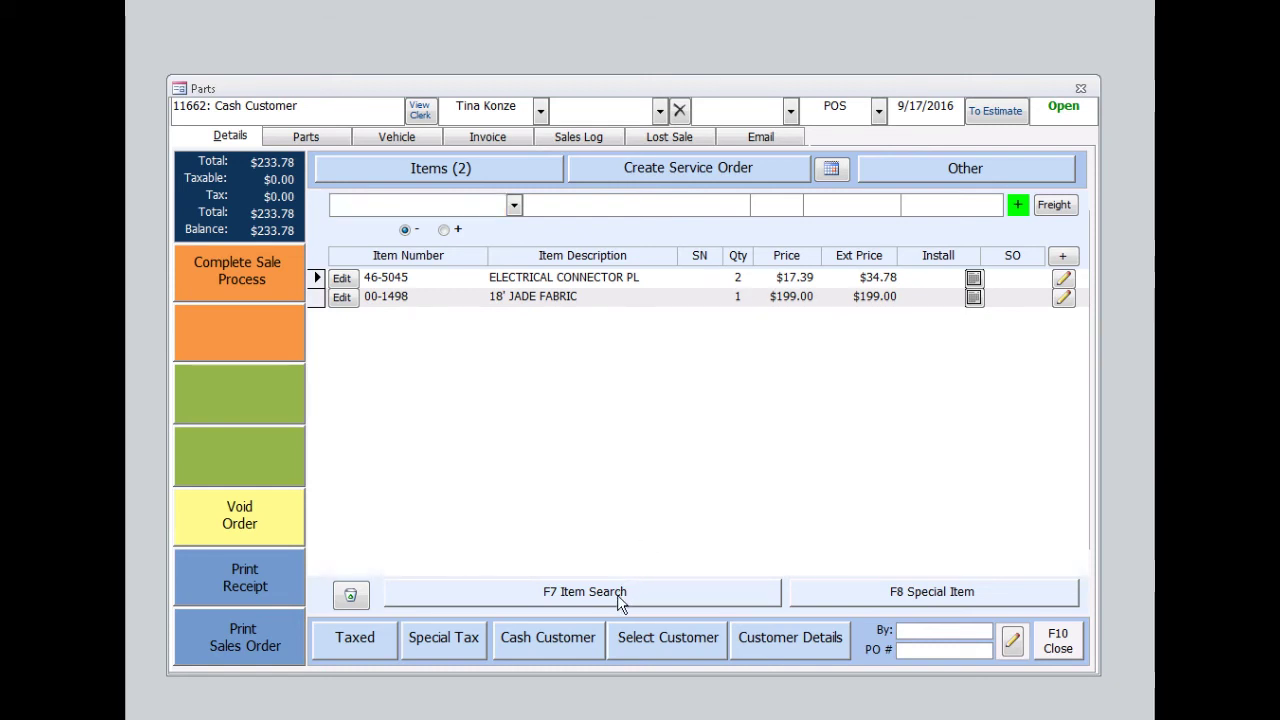
click(622, 594)
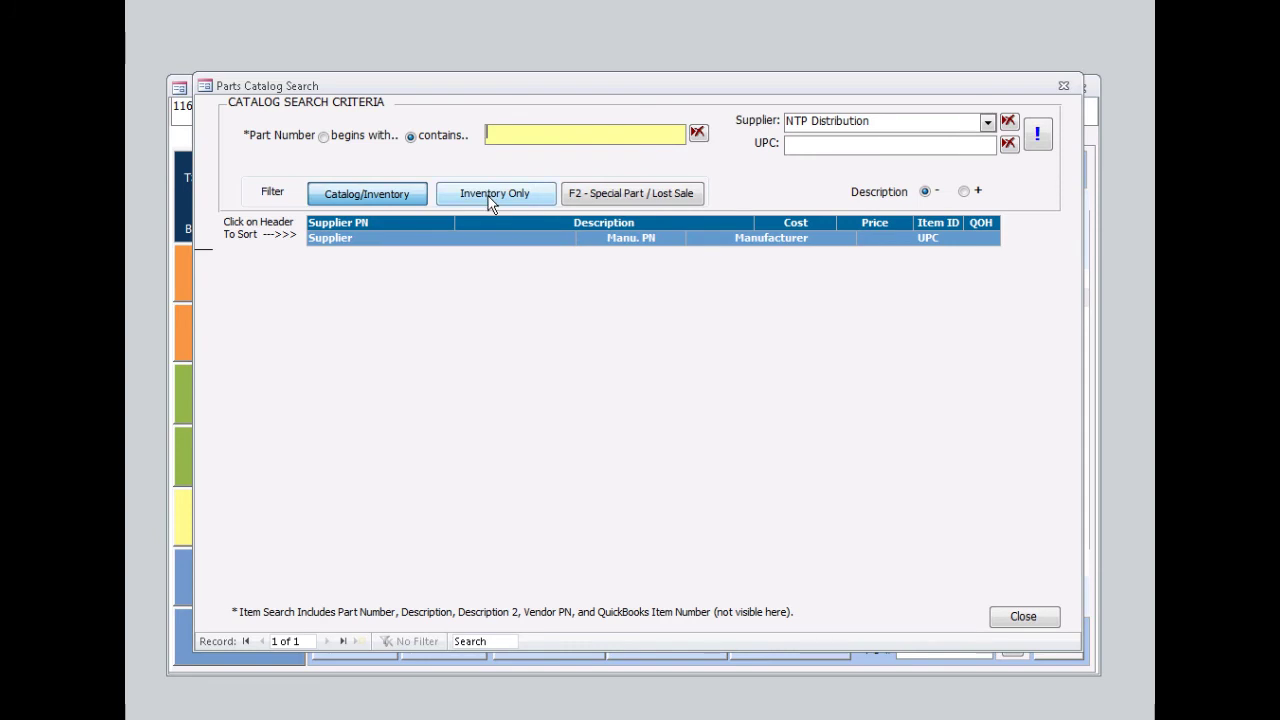
click(490, 199)
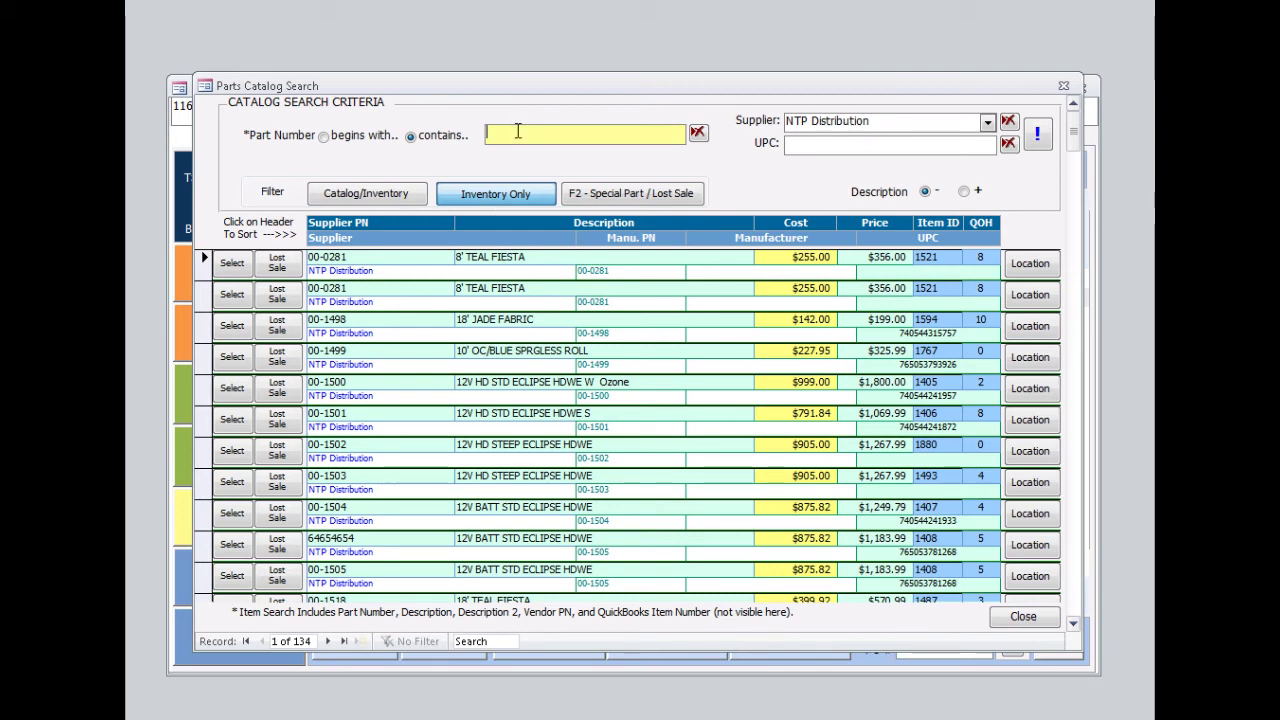
text(lp hose)
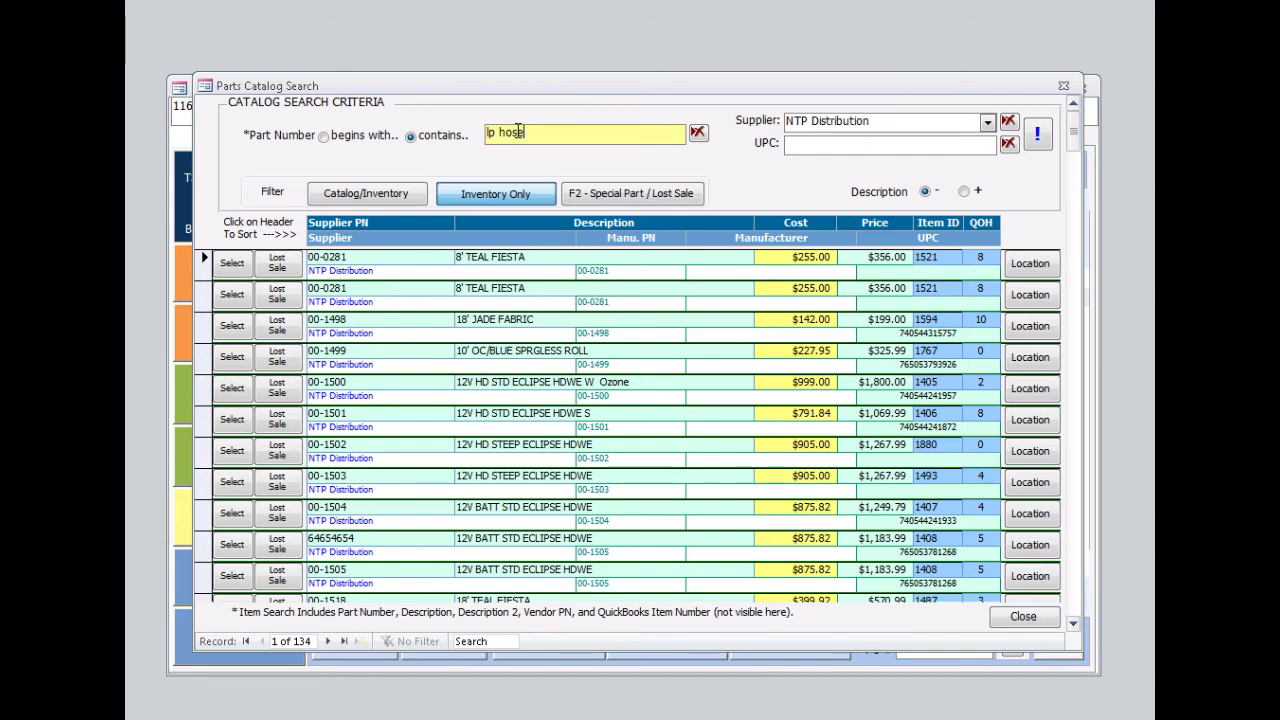
key(Return)
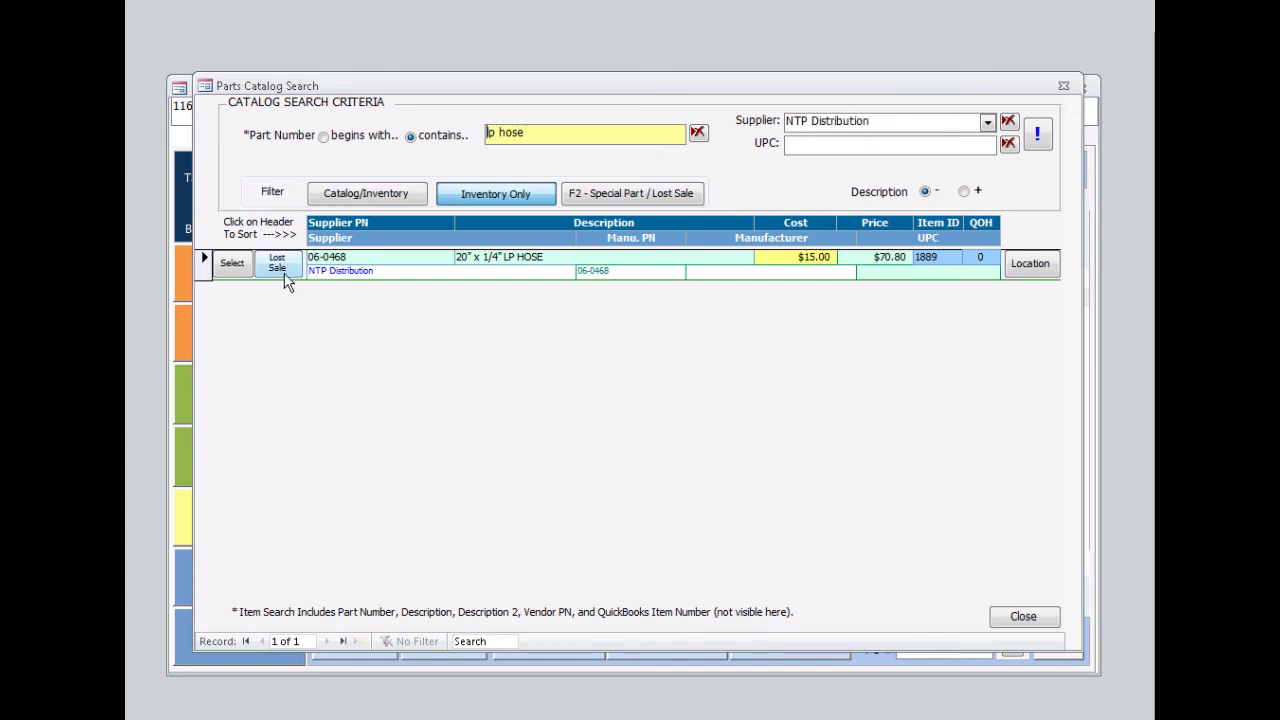
- Log part 06-0468 LP hose as a lost sale with quantity 1
click(281, 276)
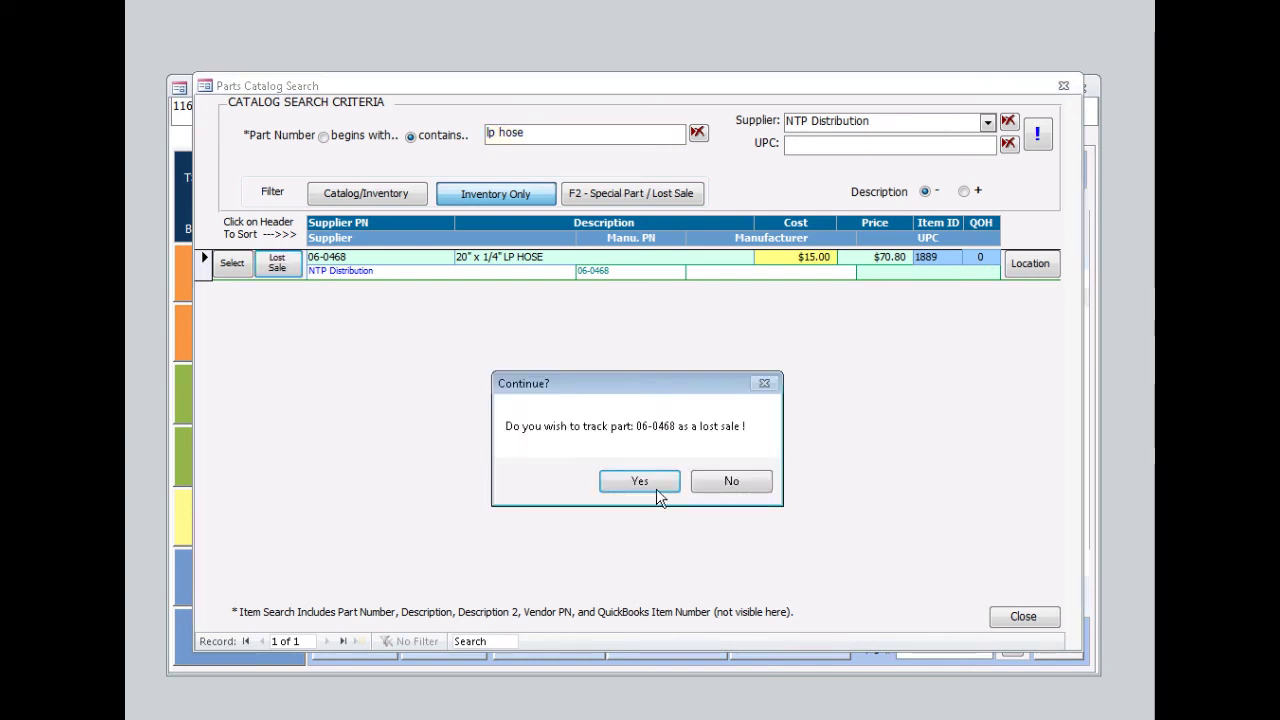
click(640, 482)
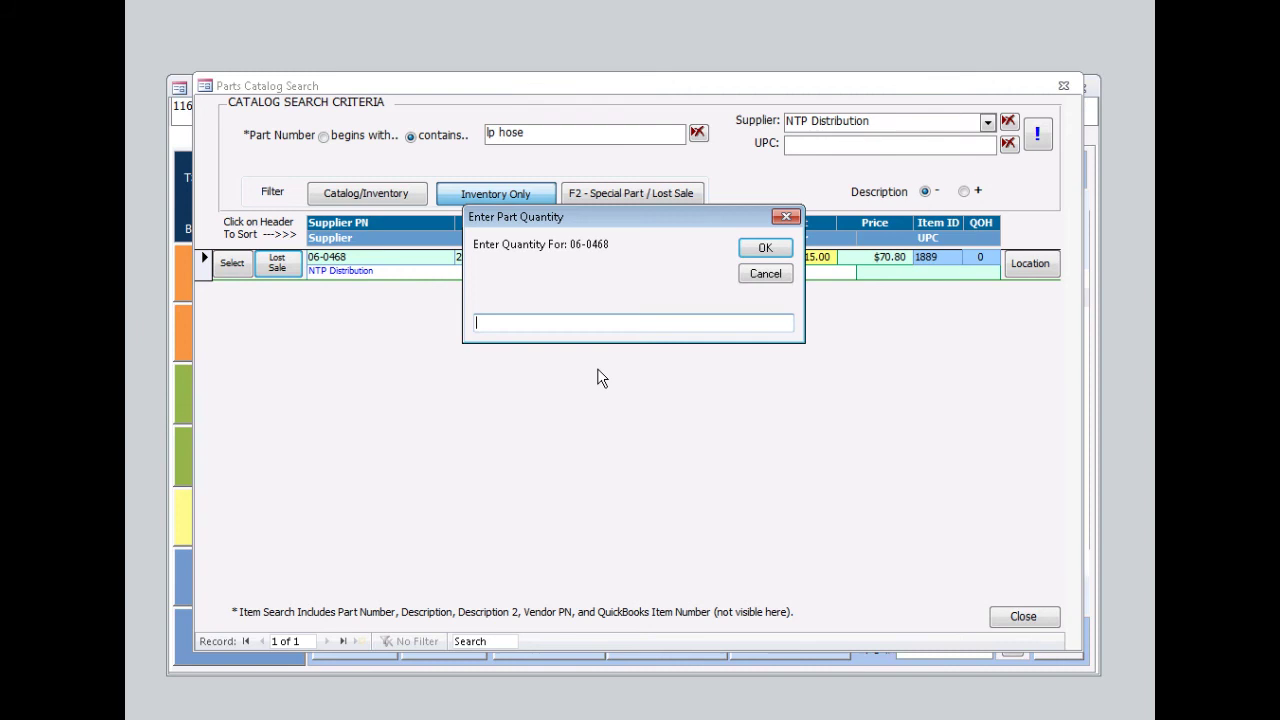
text(1)
key(Return)
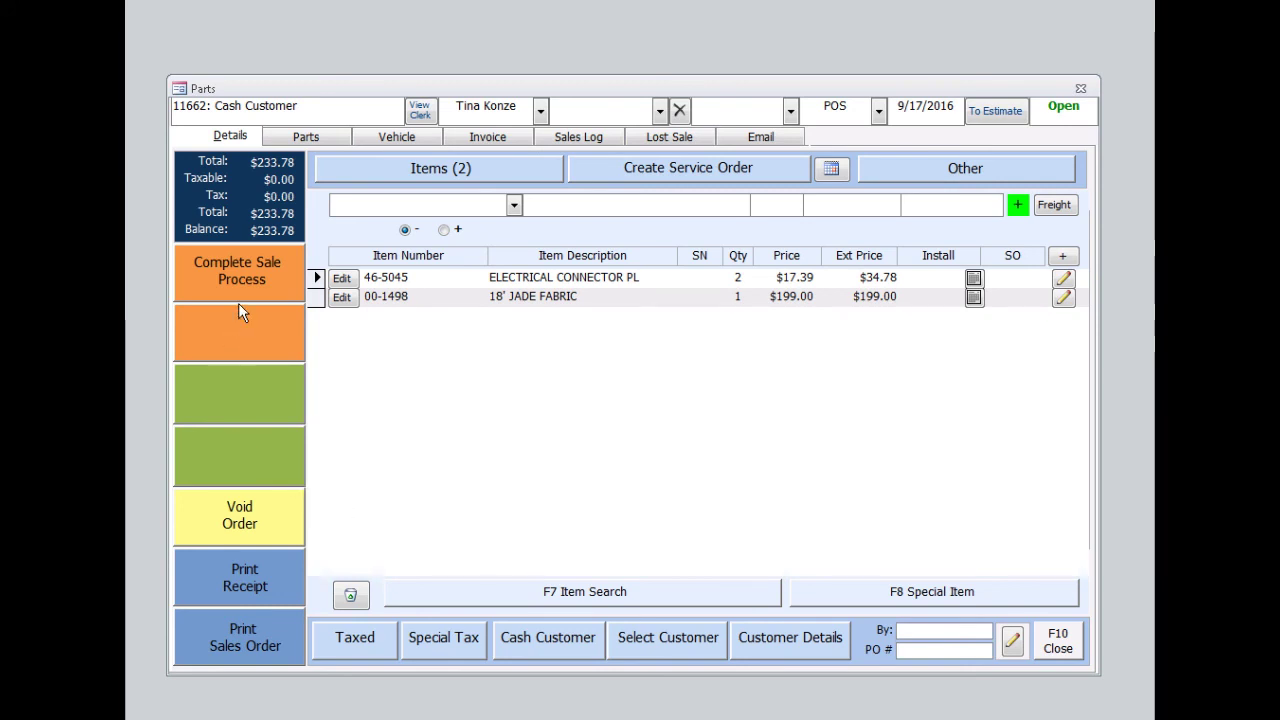
- Take a Cash payment of $300.00 tendered, leaving $66.22 change
click(239, 277)
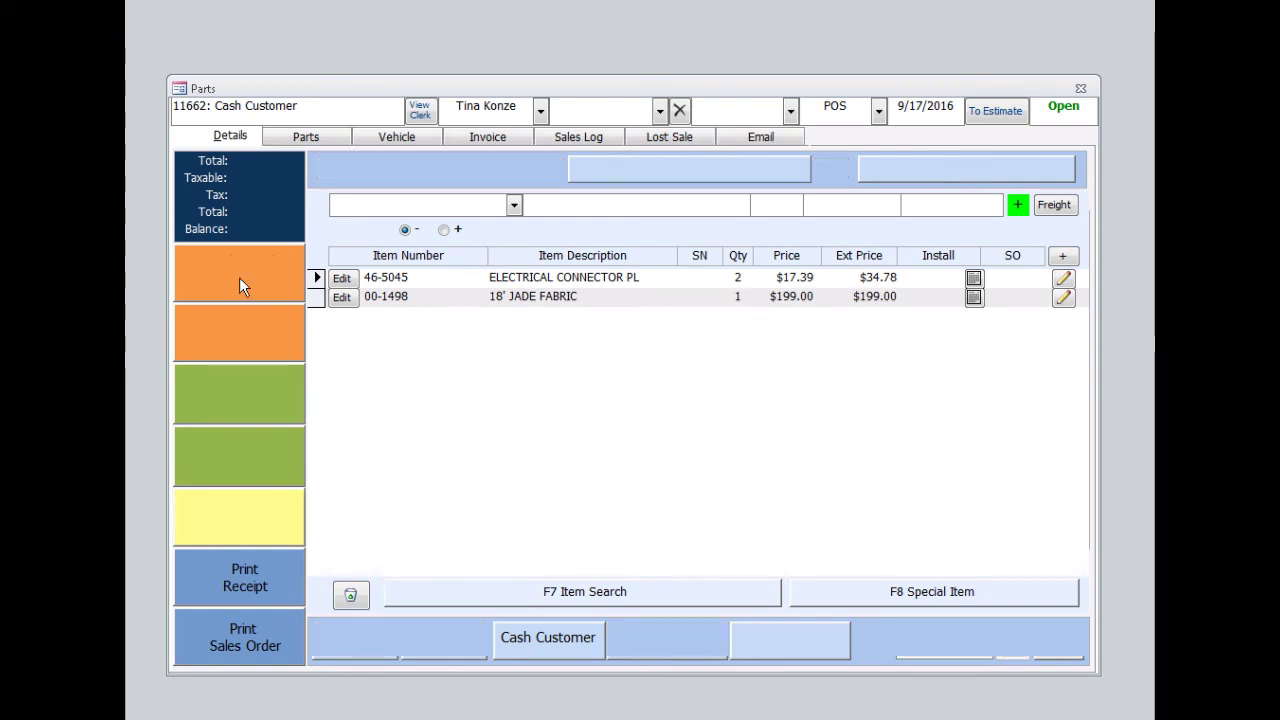
click(531, 184)
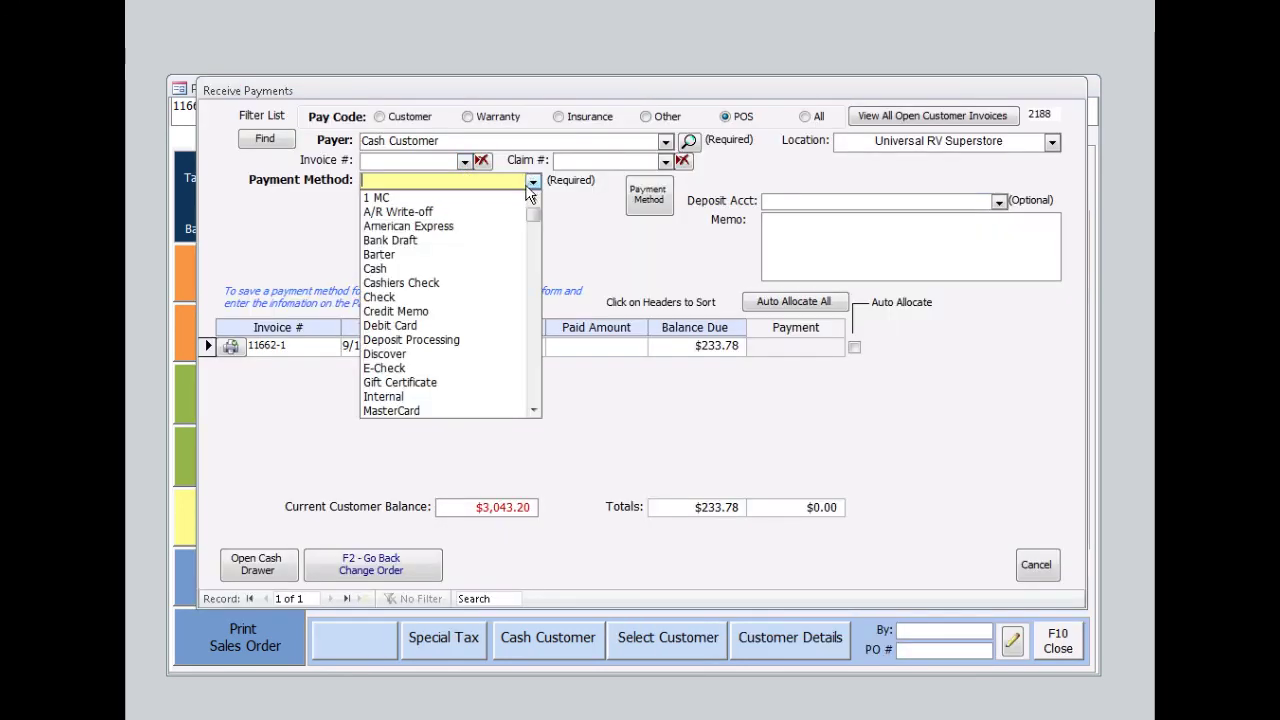
click(382, 270)
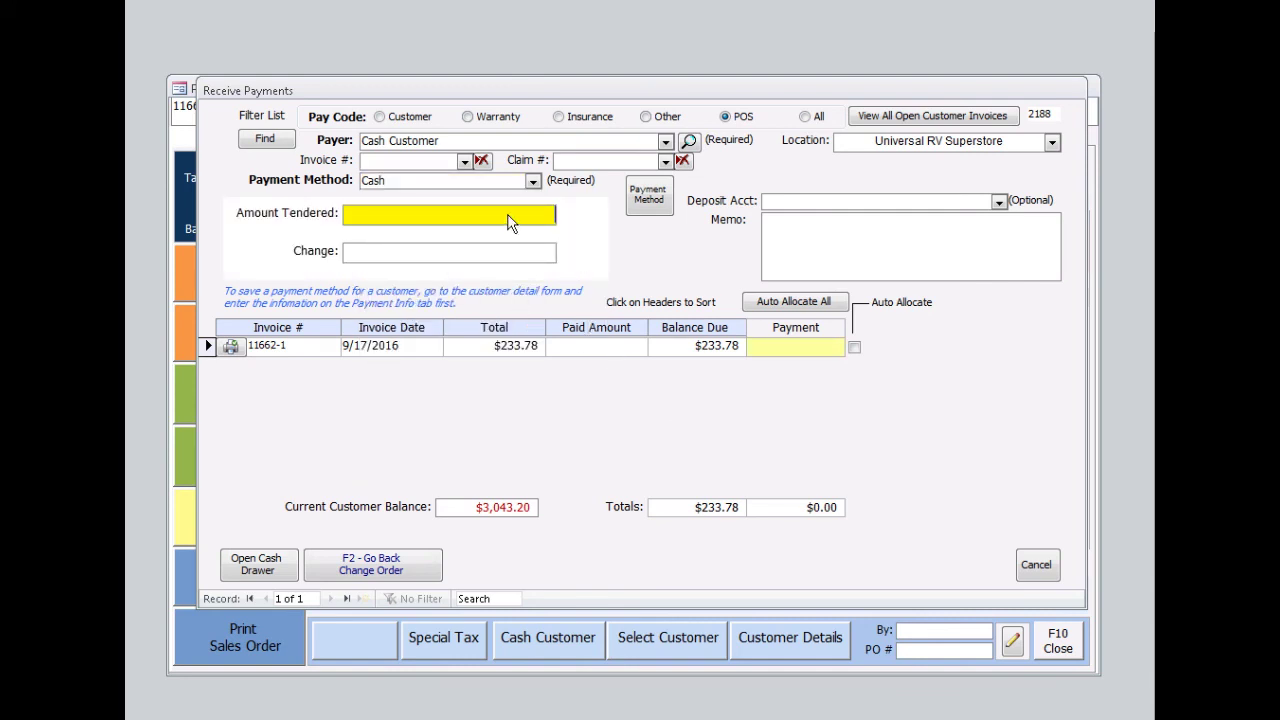
text(300)
key(Return)
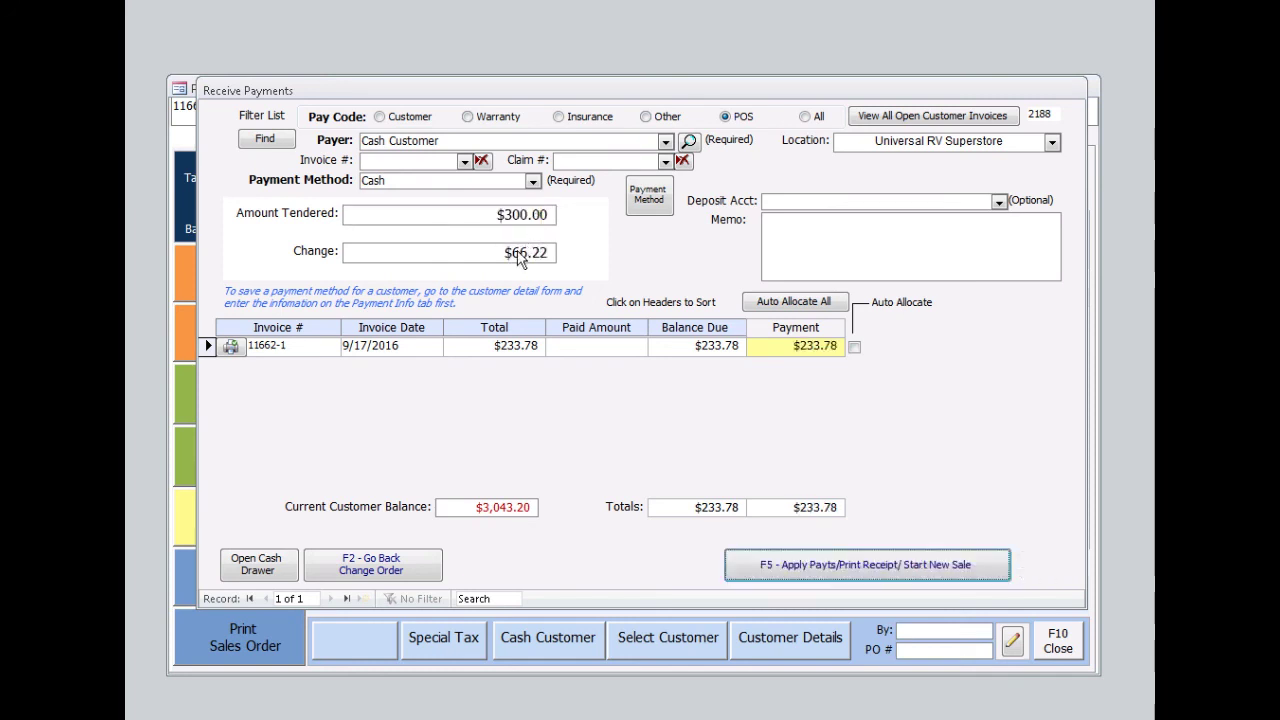
click(520, 258)
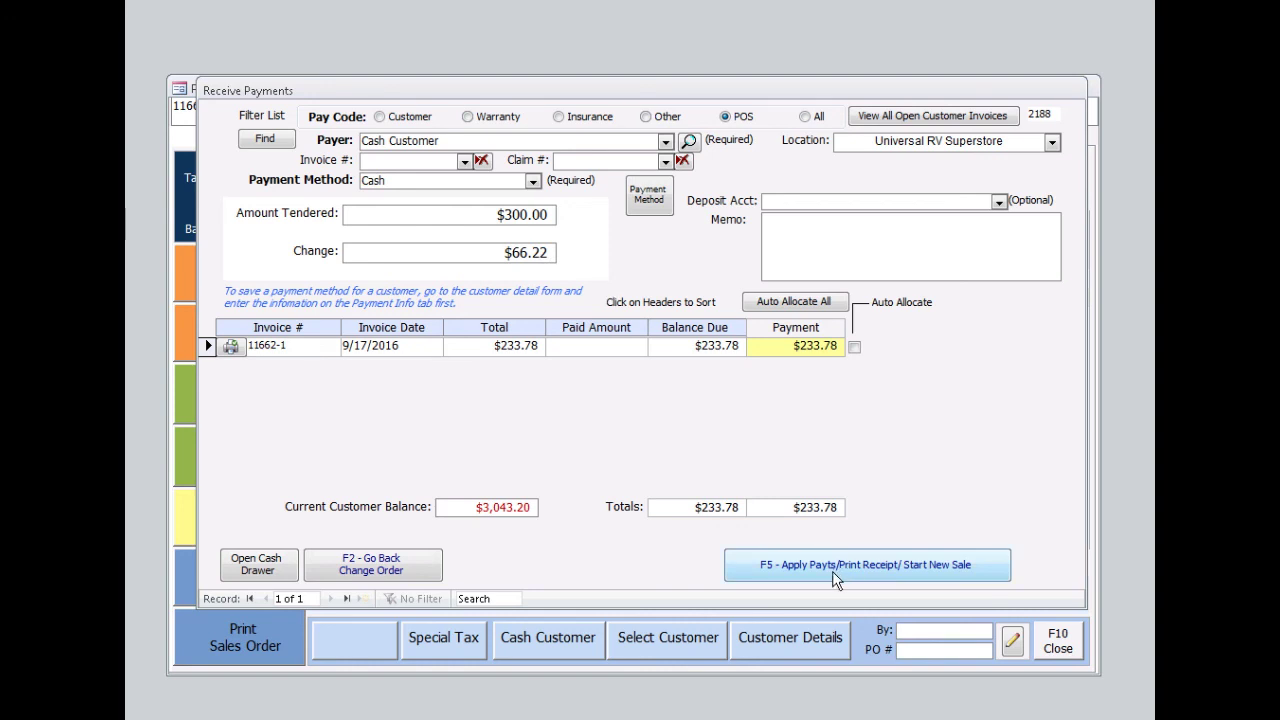
- Apply the cash payment, print the receipt, and start a new sale
click(887, 570)
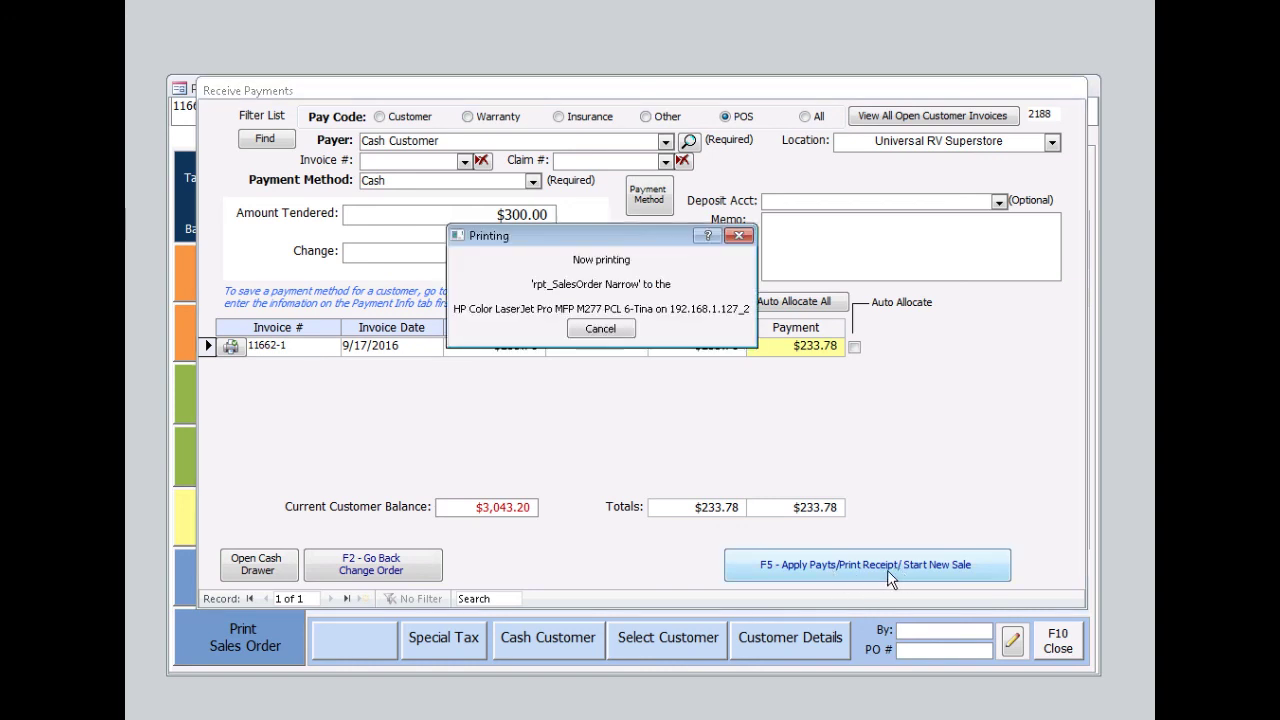